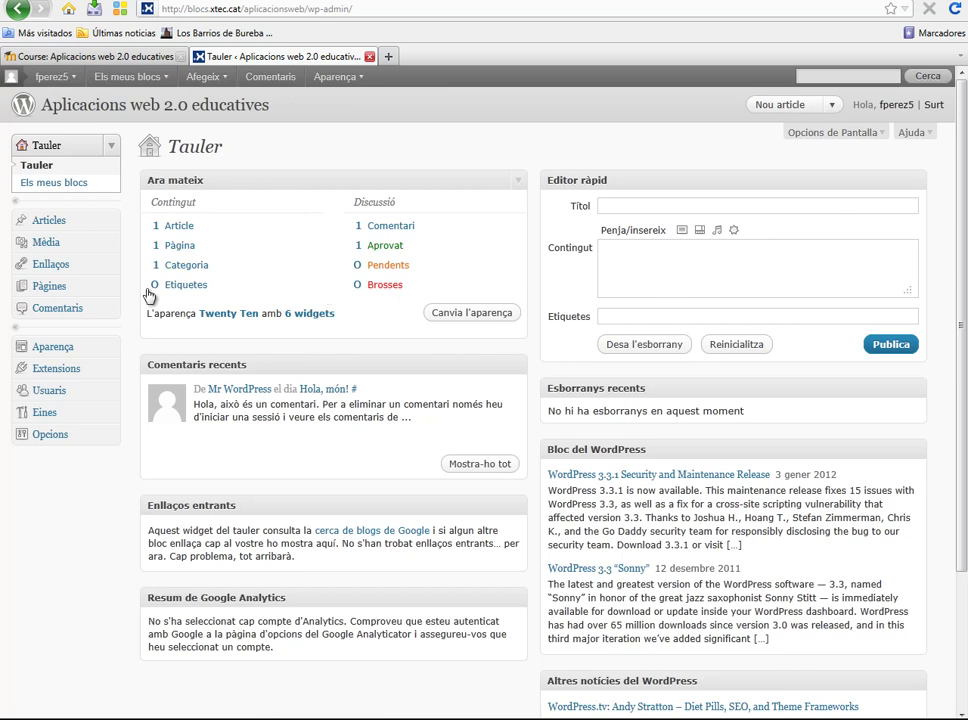
# Step: Open the "Hola, món!" article for editing and change its title to "Benvinguts"
pyautogui.click(44, 229)
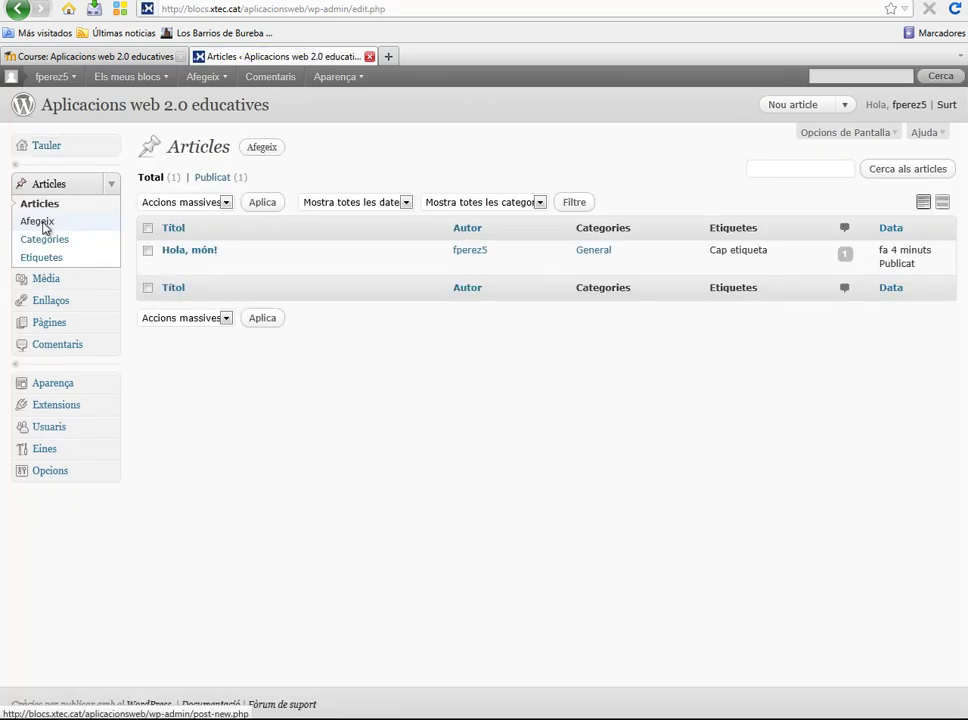
pyautogui.moveTo(175, 262)
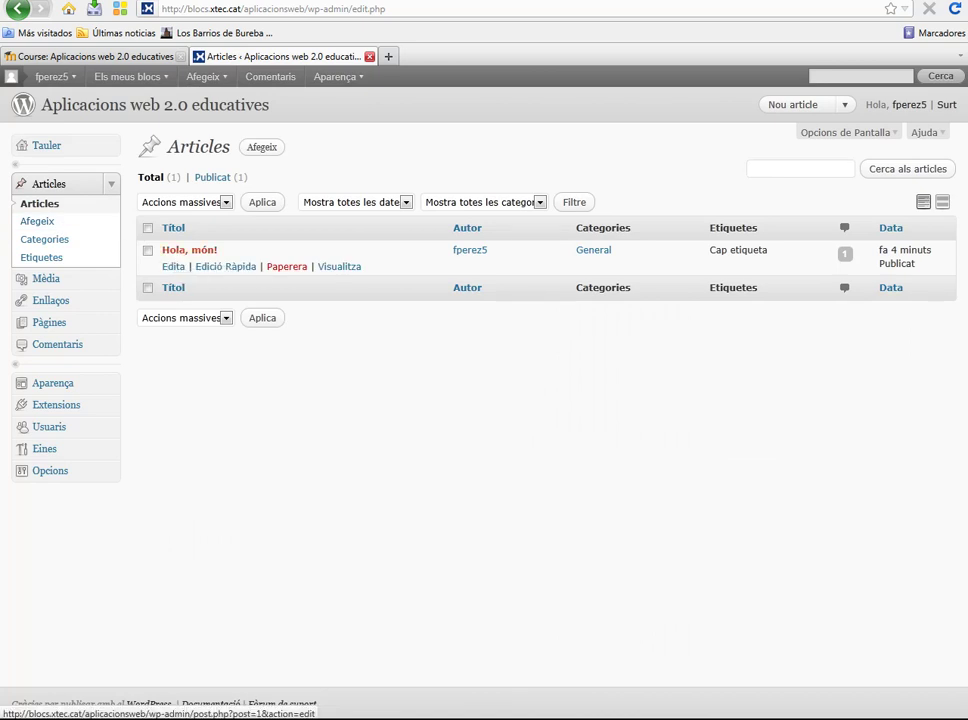
pyautogui.click(176, 270)
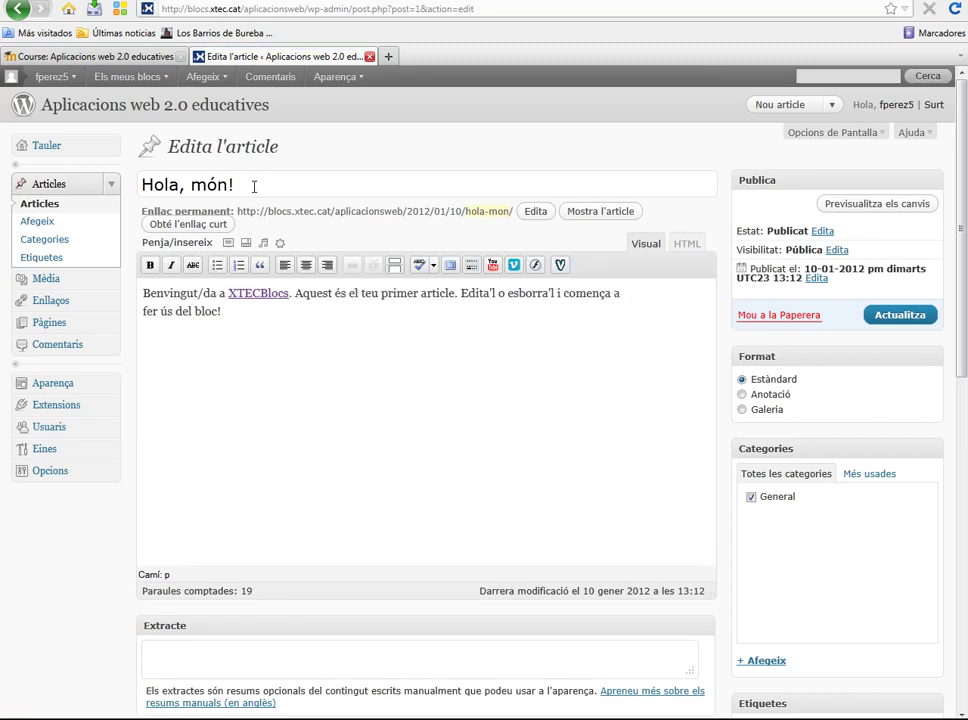
pyautogui.moveTo(254, 185); pyautogui.dragTo(181, 170)
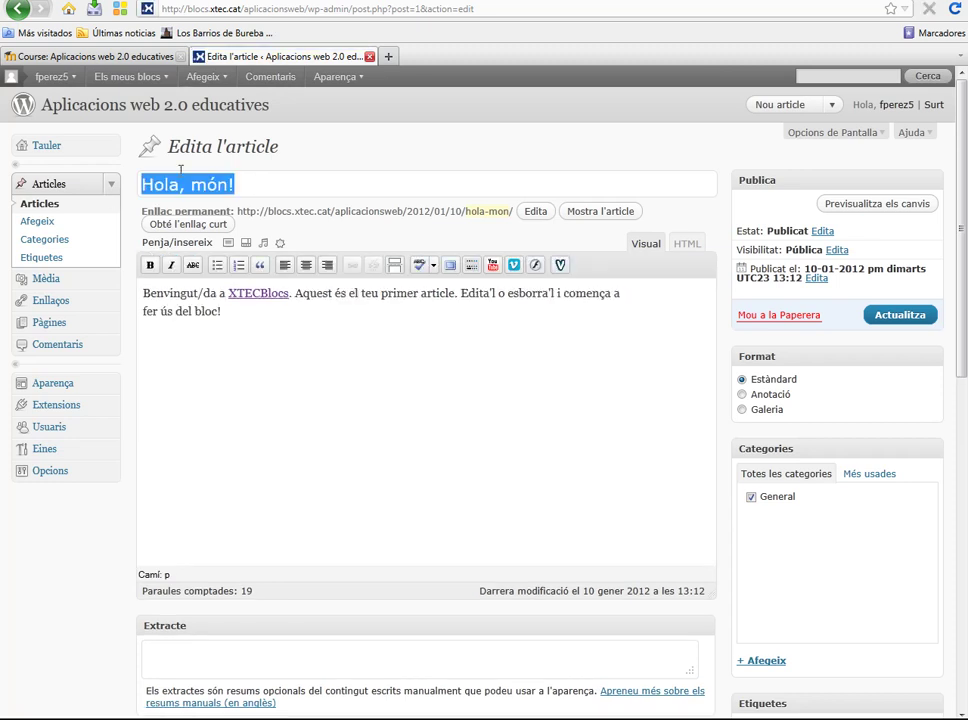
pyautogui.write('Bencv')
pyautogui.press('BackSpace')
pyautogui.press('BackSpace')
pyautogui.write('vinguts')
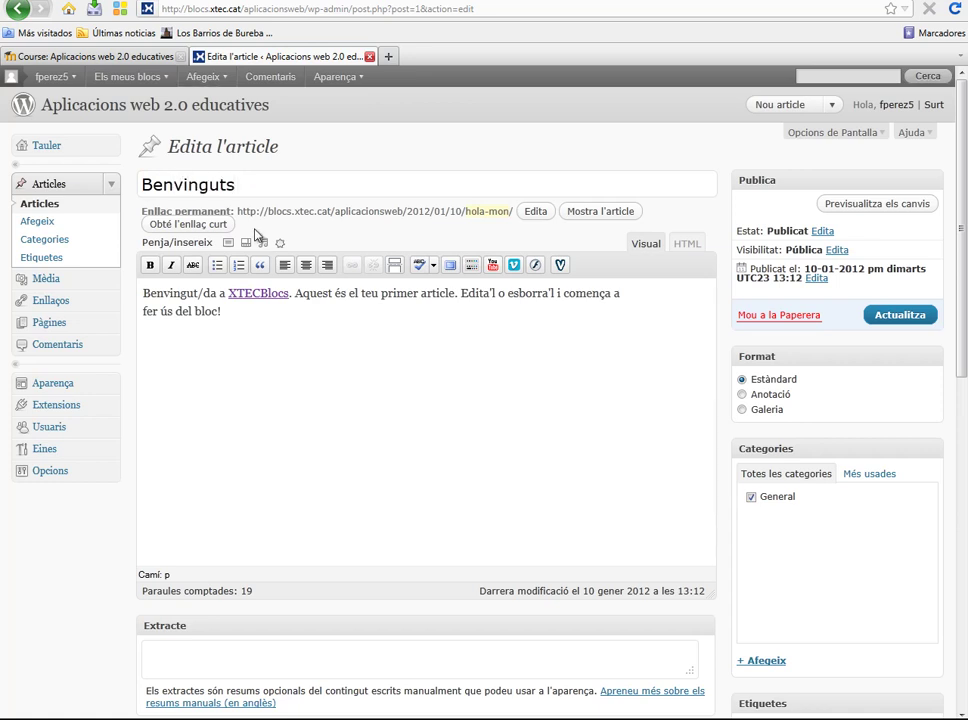
# Step: Replace the article's body with "Benvinguts al bloc de", the author's full name, and "Hi trobareu continguts educatius sobre la web 2.0."
pyautogui.moveTo(231, 320); pyautogui.dragTo(131, 302)
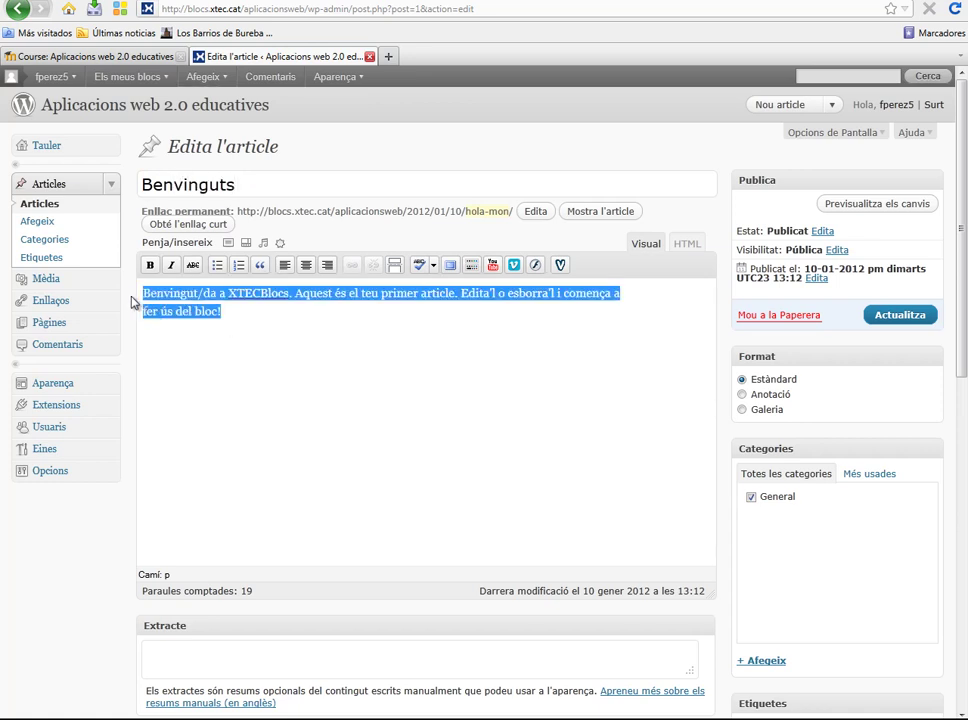
pyautogui.write('Benvi')
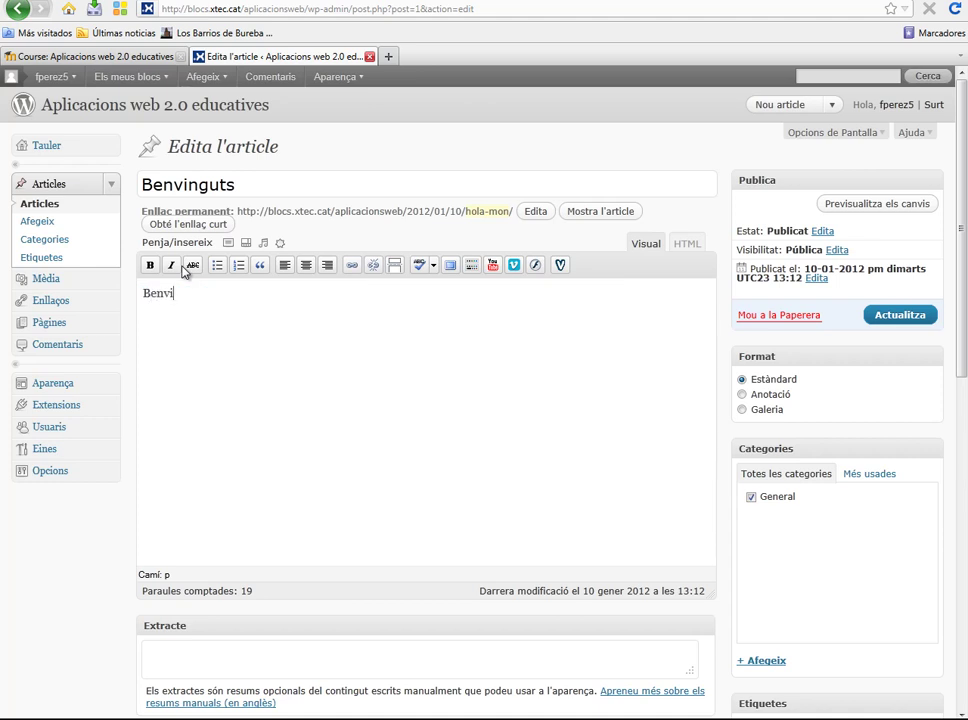
pyautogui.write('nguts al bloc de ')
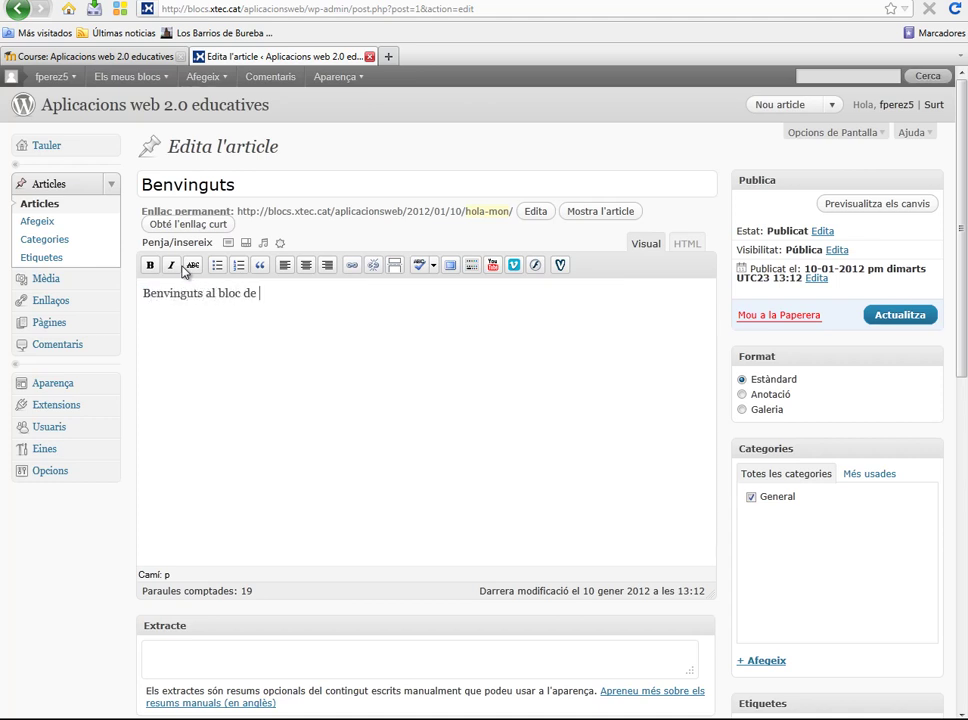
pyautogui.write('Francesc Pérez')
pyautogui.write('i pos')
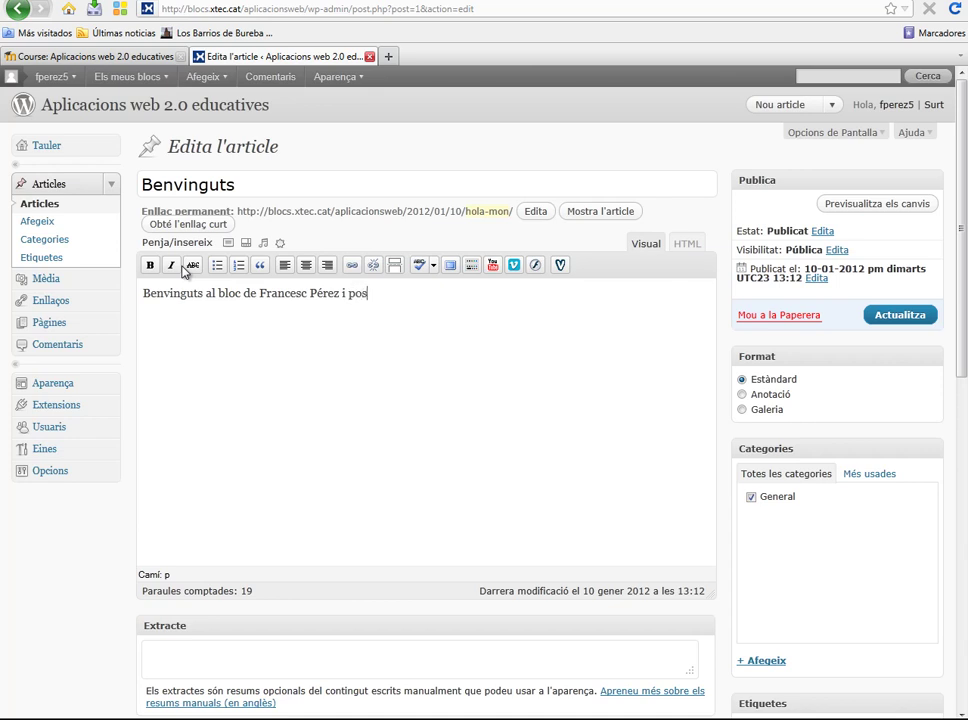
pyautogui.press('BackSpace')
pyautogui.press('BackSpace')
pyautogui.press('BackSpace')
pyautogui.press('BackSpace')
pyautogui.press('BackSpace')
pyautogui.press('BackSpace')
pyautogui.write('. Hi trobareu')
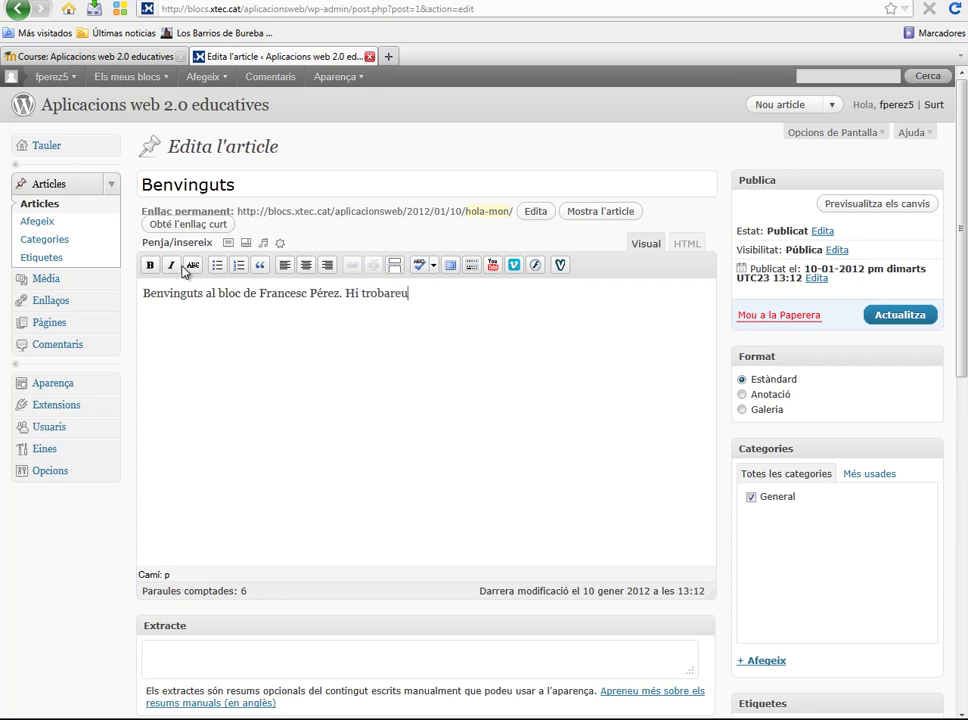
pyautogui.write(' continguts educatius ')
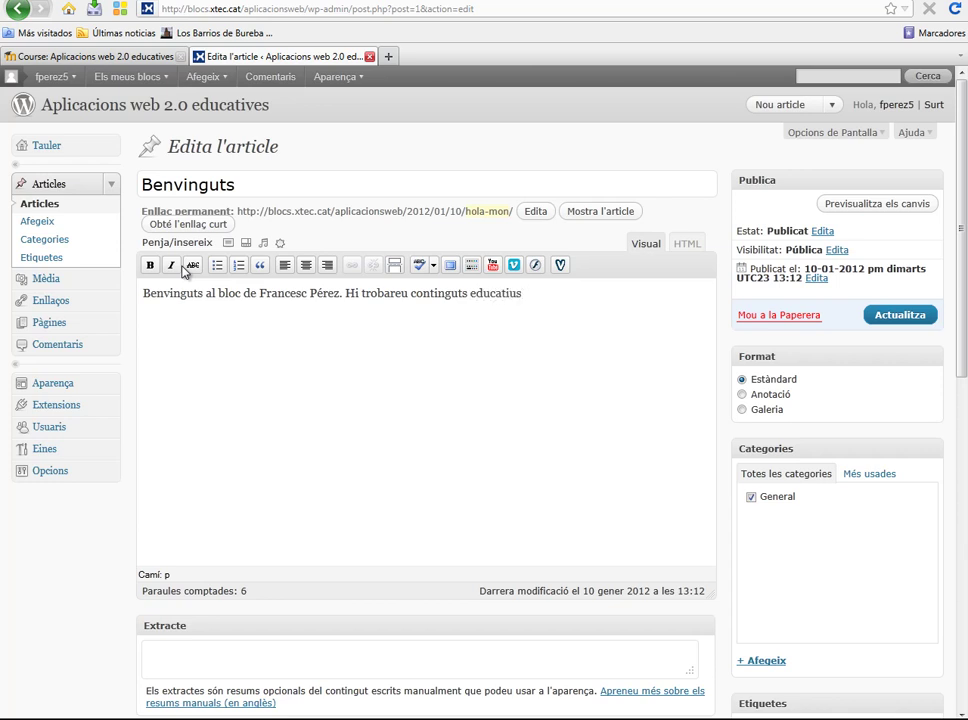
pyautogui.write('sobre la web 2.0.')
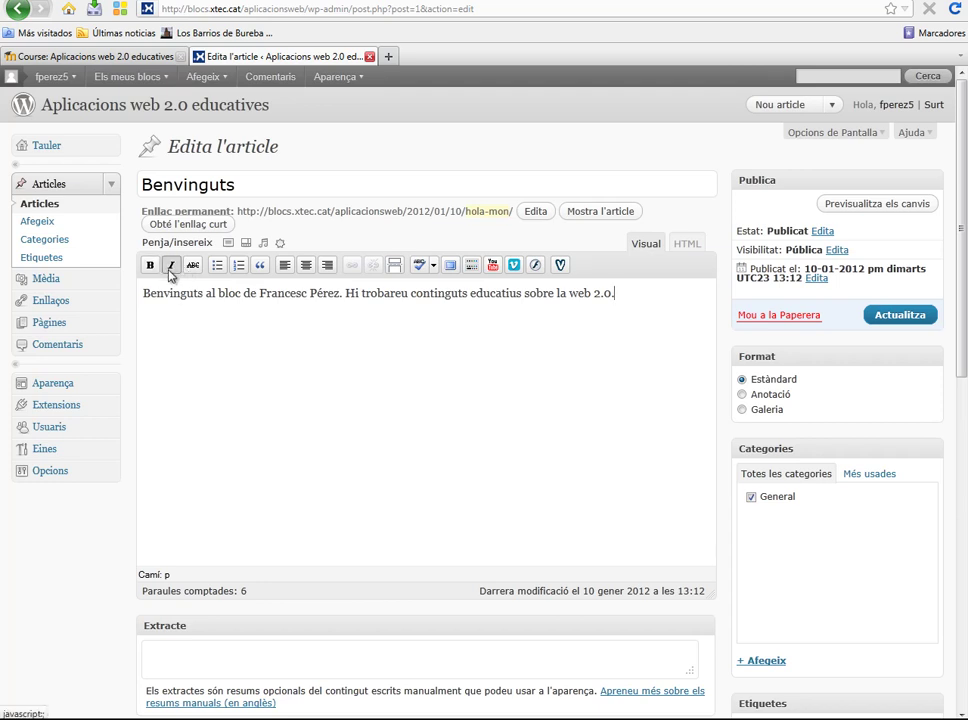
# Step: Accept the proxy authentication request with the prefilled credentials, return to the article editor and update the published article
pyautogui.click(880, 317)
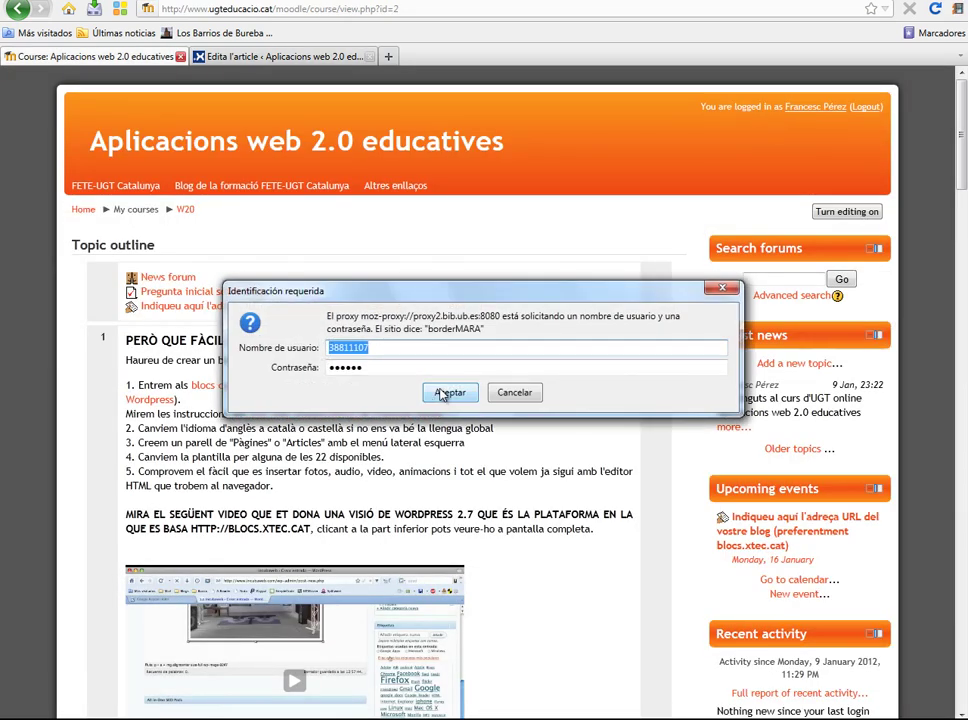
pyautogui.click(449, 391)
pyautogui.click(278, 57)
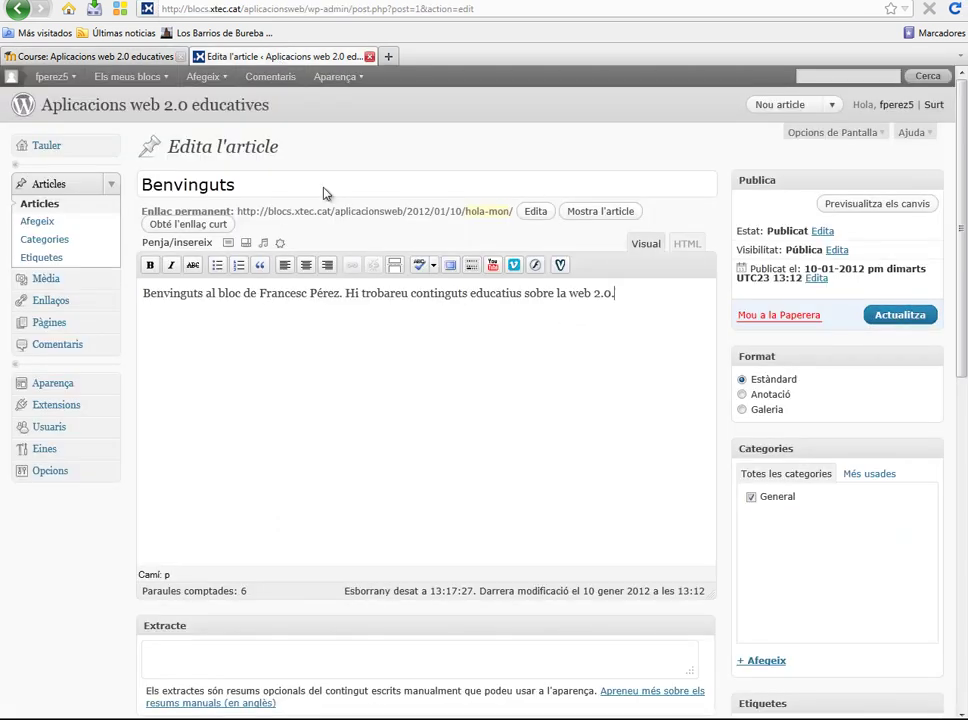
pyautogui.click(908, 317)
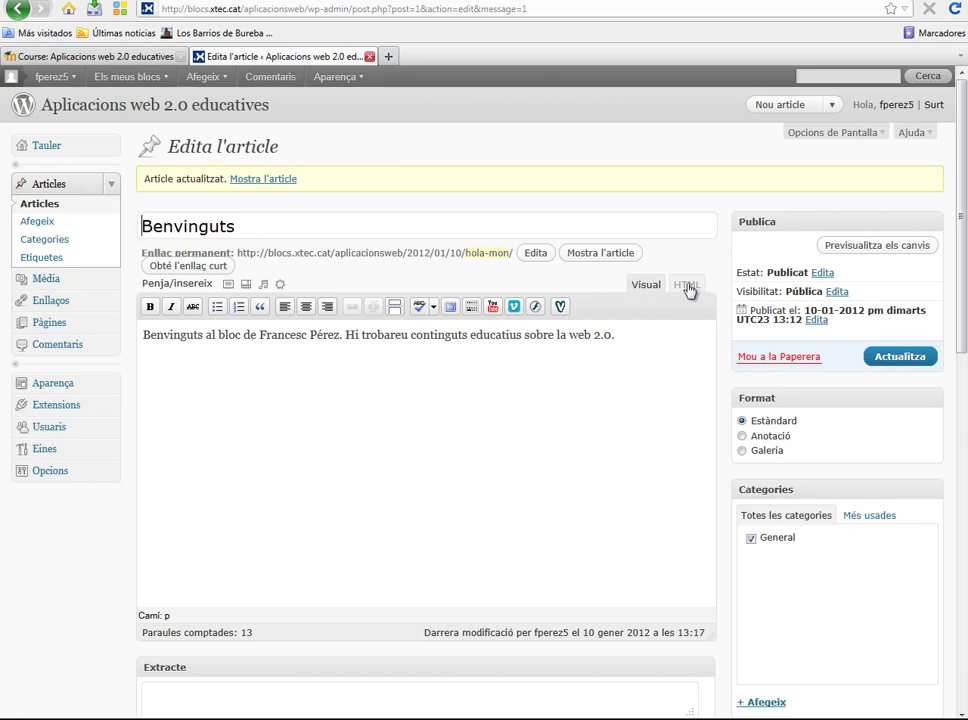
pyautogui.click(917, 362)
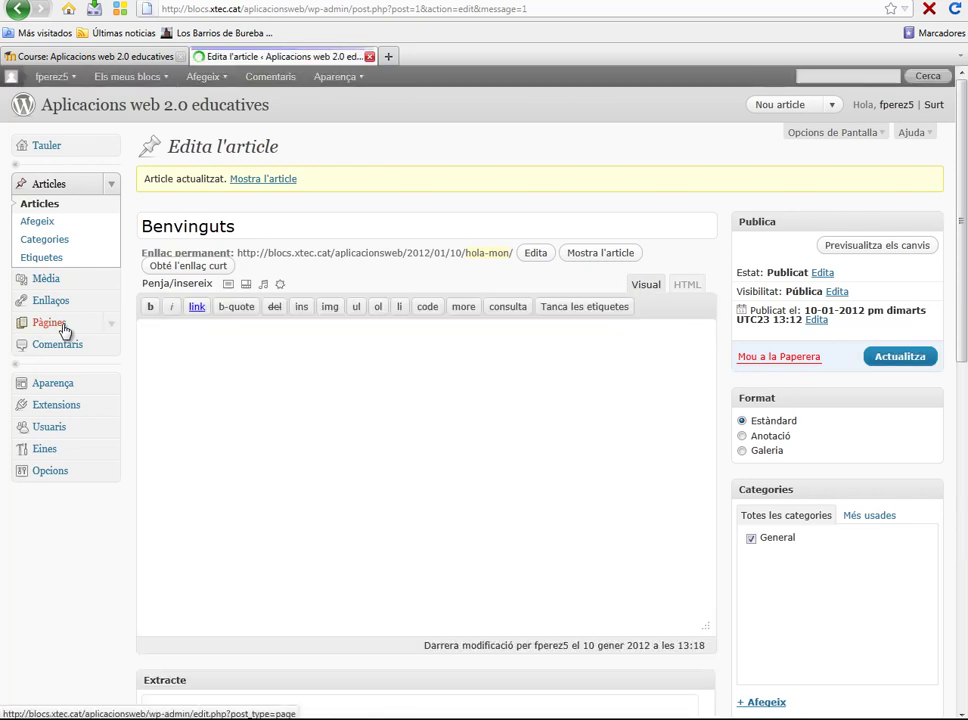
# Step: Open the sample page "Pàgina d'exemple" for editing and change its title to "Crear un bloc XTEC"
pyautogui.click(62, 327)
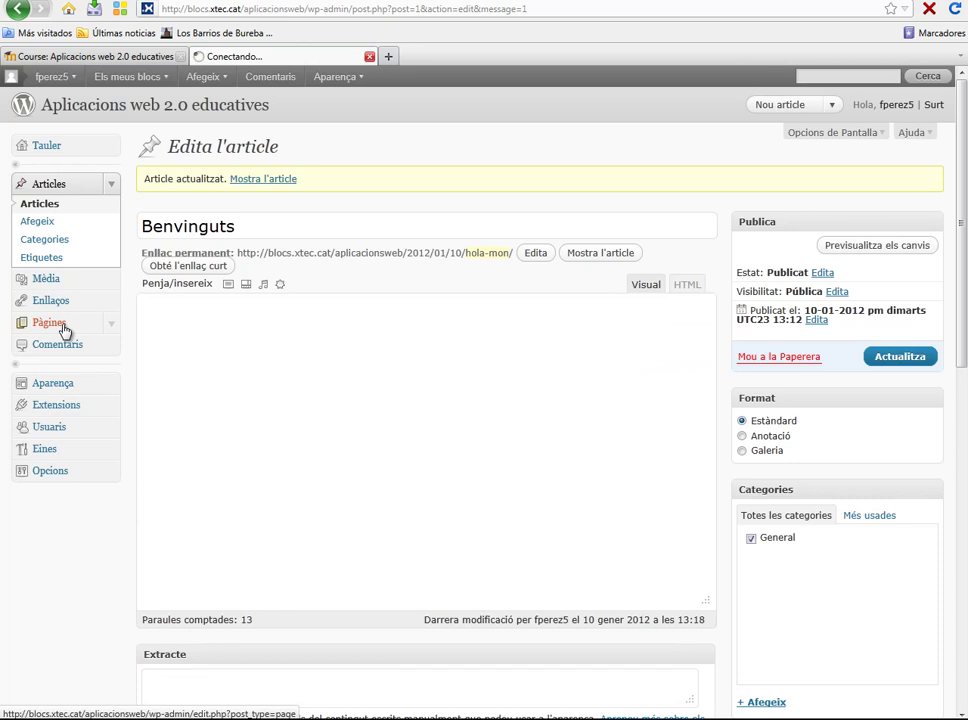
pyautogui.click(64, 330)
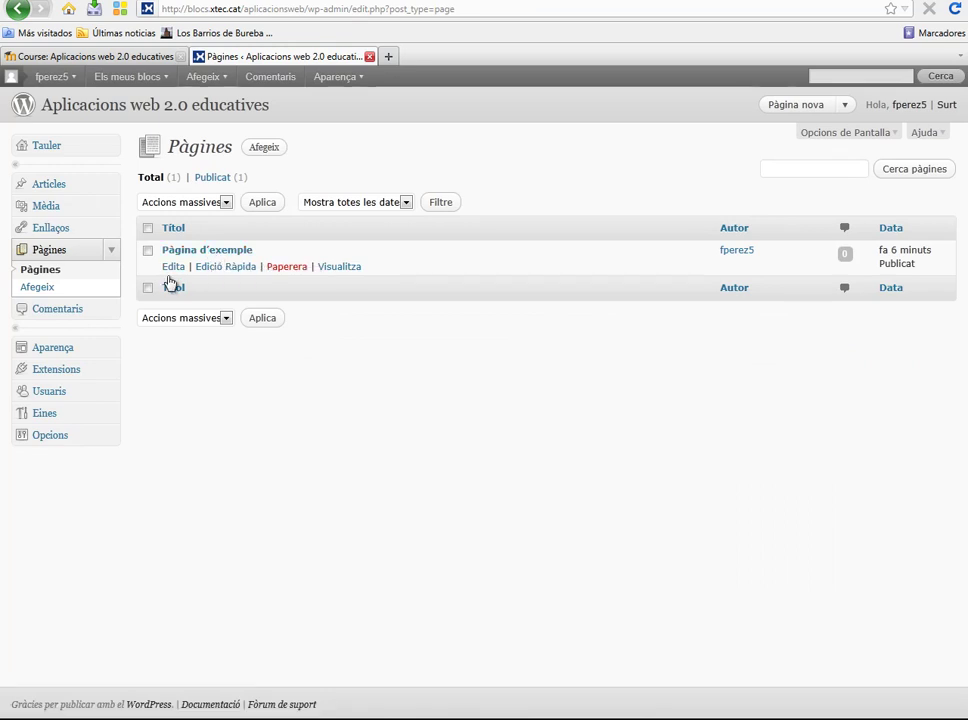
pyautogui.click(179, 268)
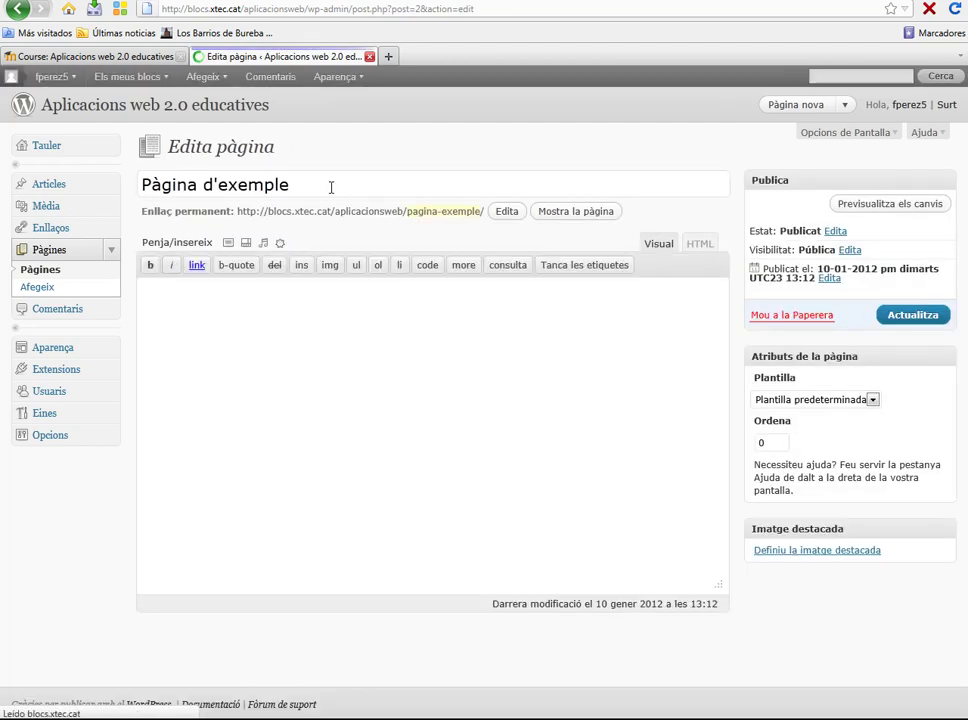
pyautogui.click(330, 187)
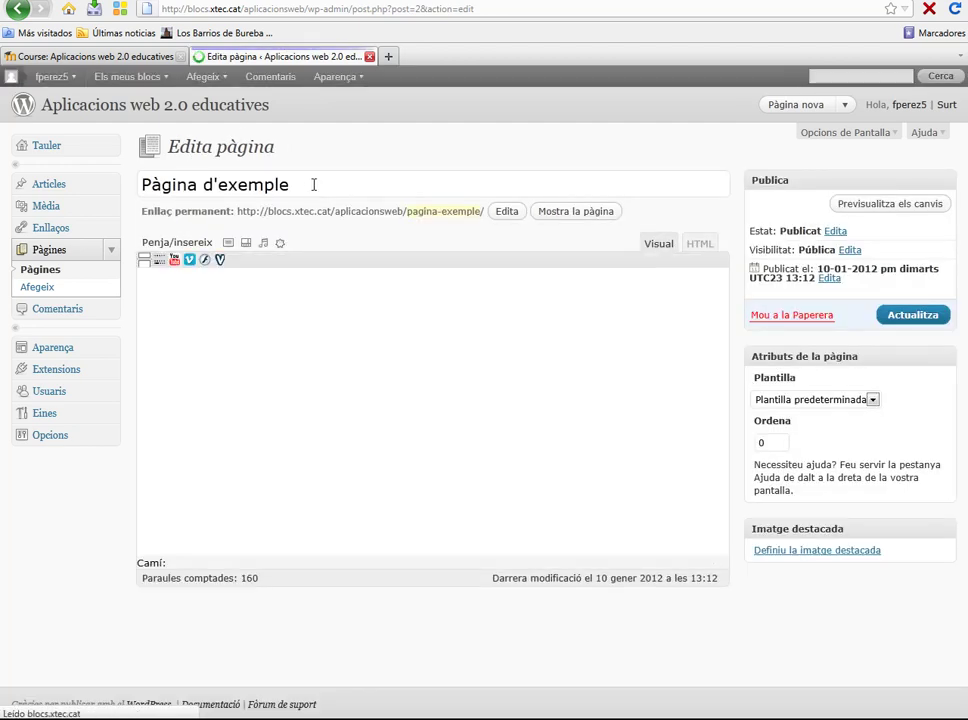
pyautogui.tripleClick(275, 184)
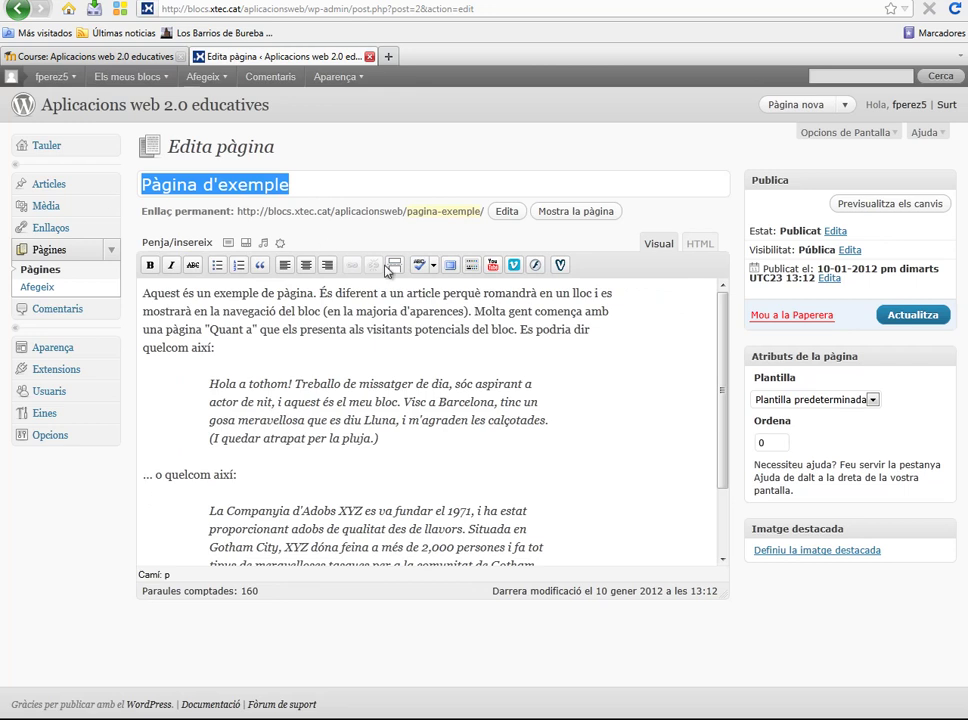
pyautogui.write('Crear un bloc XTEC')
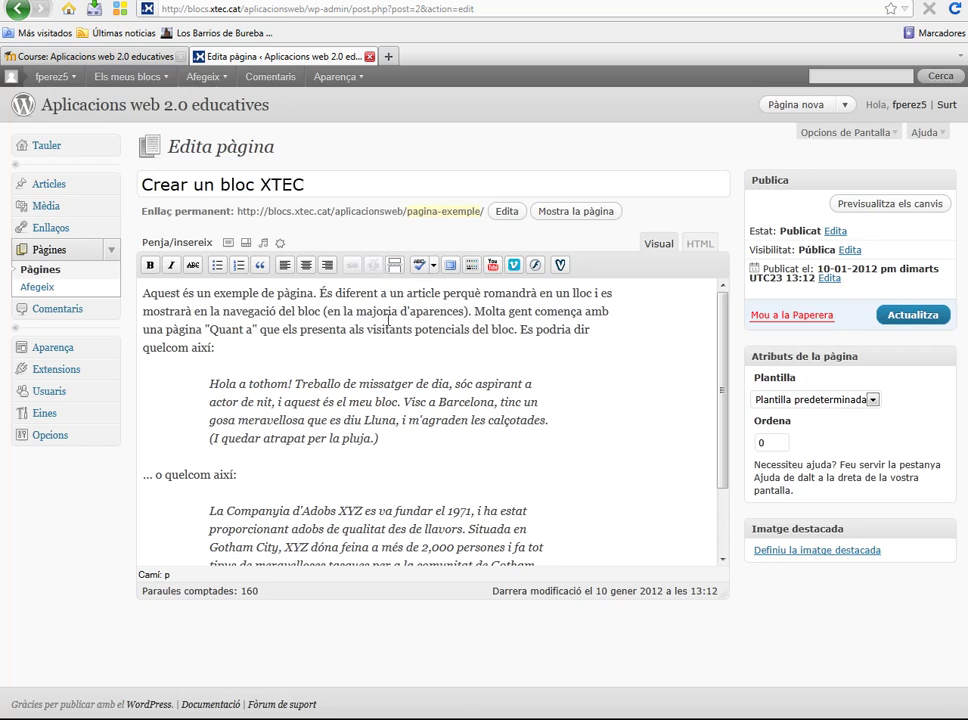
# Step: Replace the page's body with "Per crear un bloc XTEC es necessita un identificador xtec i una contrasenya." and update the page
pyautogui.moveTo(145, 293); pyautogui.dragTo(566, 637)
pyautogui.press('Delete')
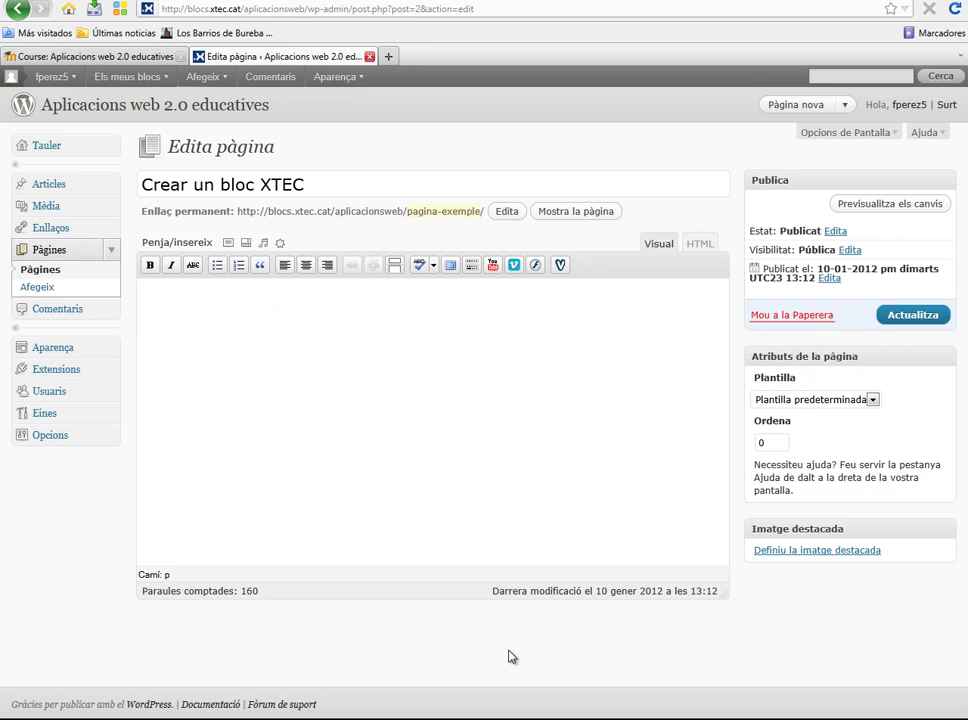
pyautogui.write('Per crear un ')
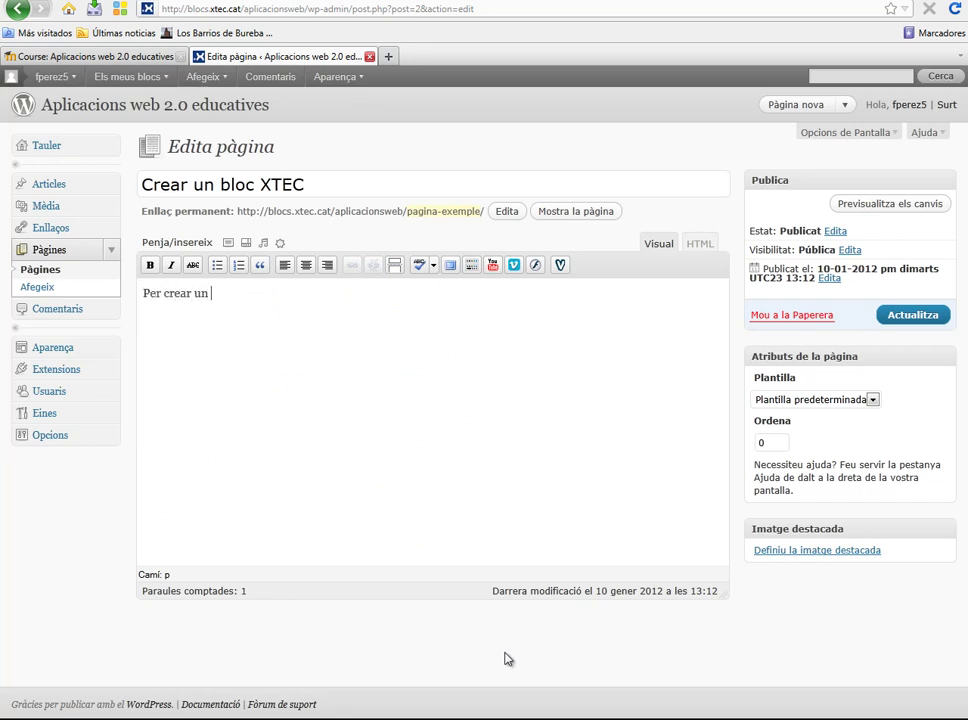
pyautogui.write('bloc XTEC es necessita')
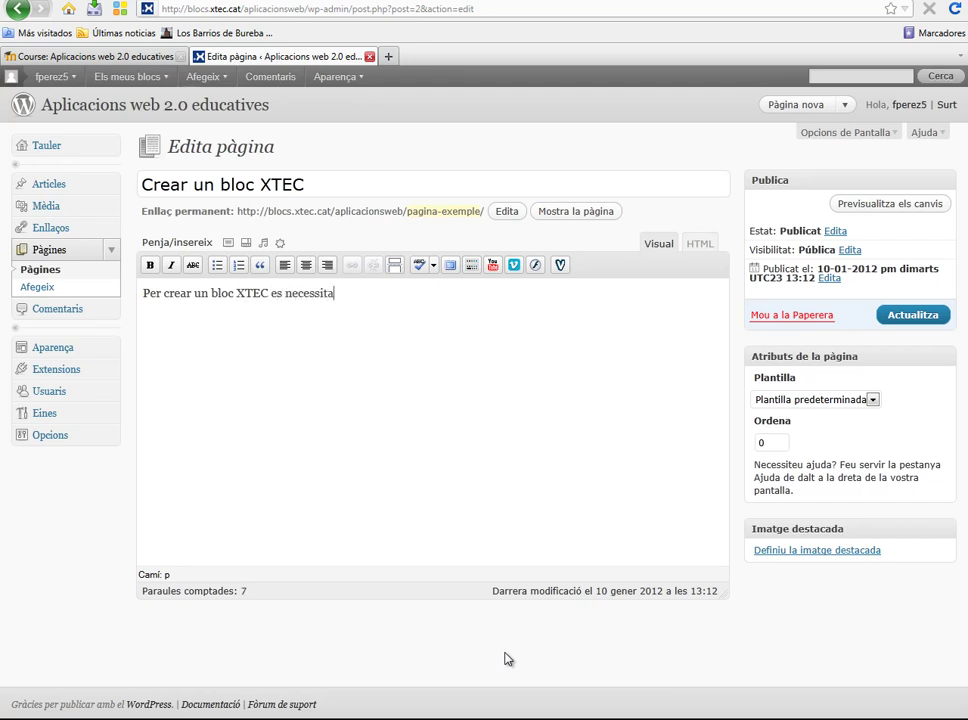
pyautogui.write(' un identi')
pyautogui.press('BackSpace')
pyautogui.press('BackSpace')
pyautogui.write('tificador')
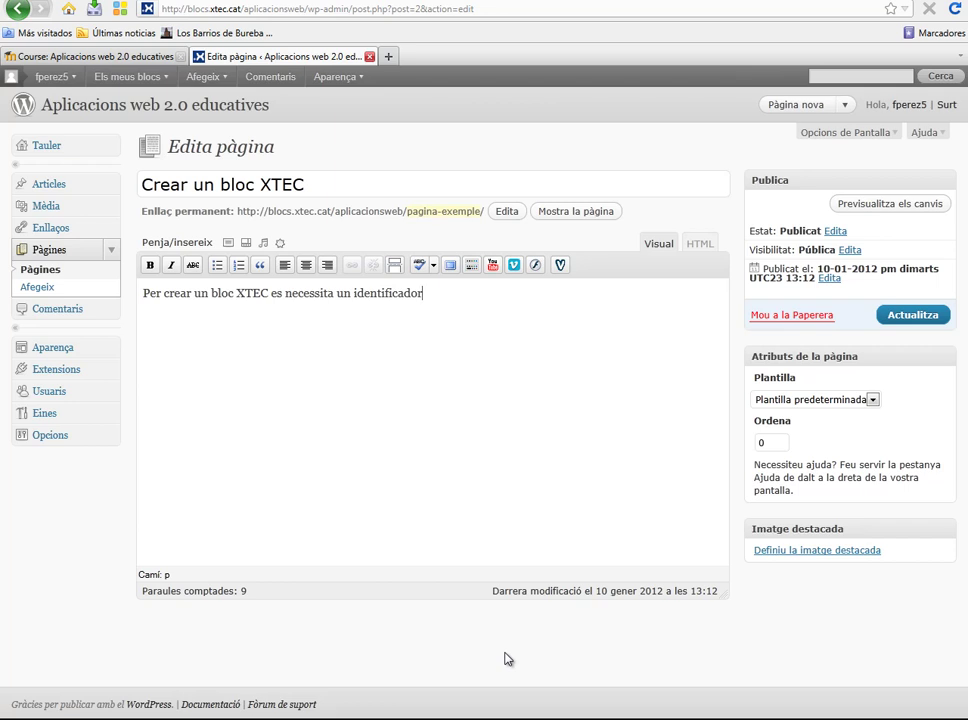
pyautogui.write(' xtec i una contrasenya.')
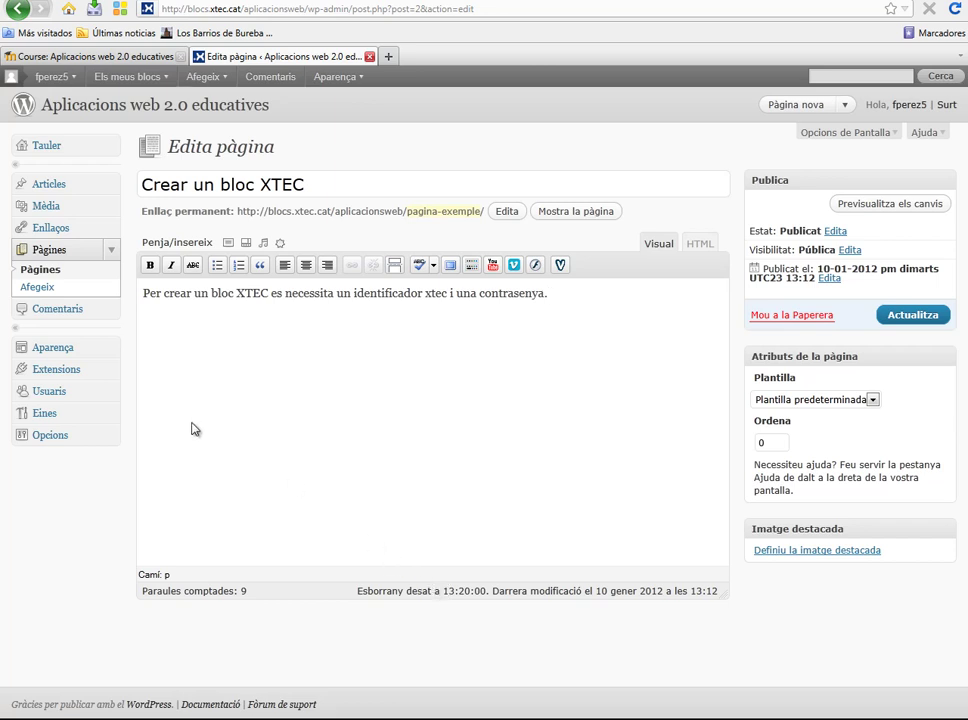
pyautogui.click(918, 316)
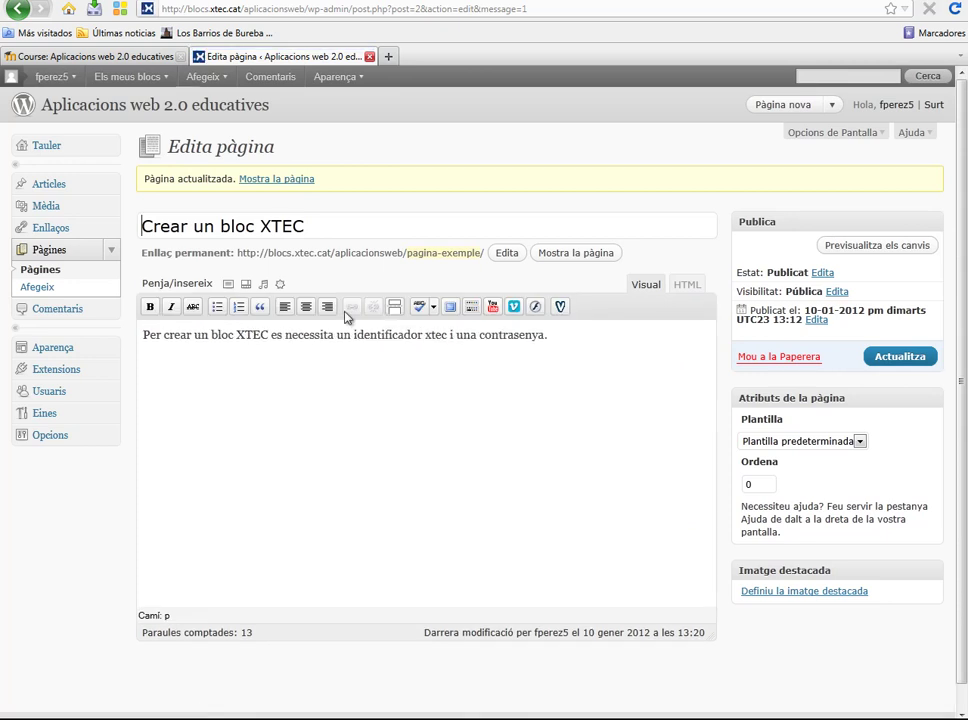
# Step: Add a new page to the blog and title it "Insertar imatges en el bloc XTEC"
pyautogui.click(38, 288)
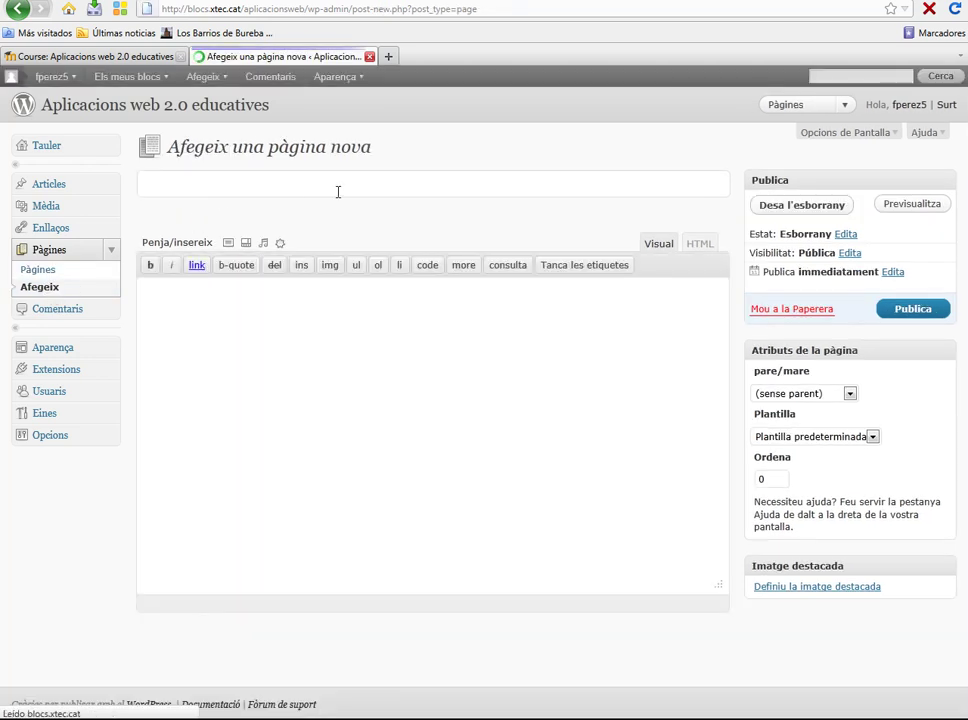
pyautogui.write('Cre')
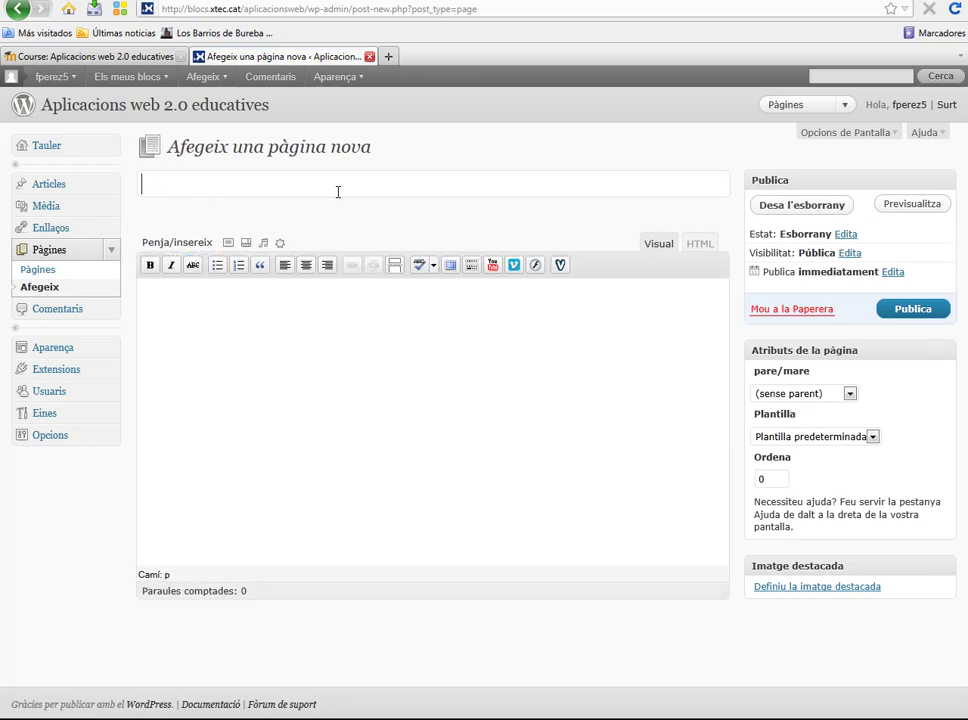
pyautogui.write('Insertar ima')
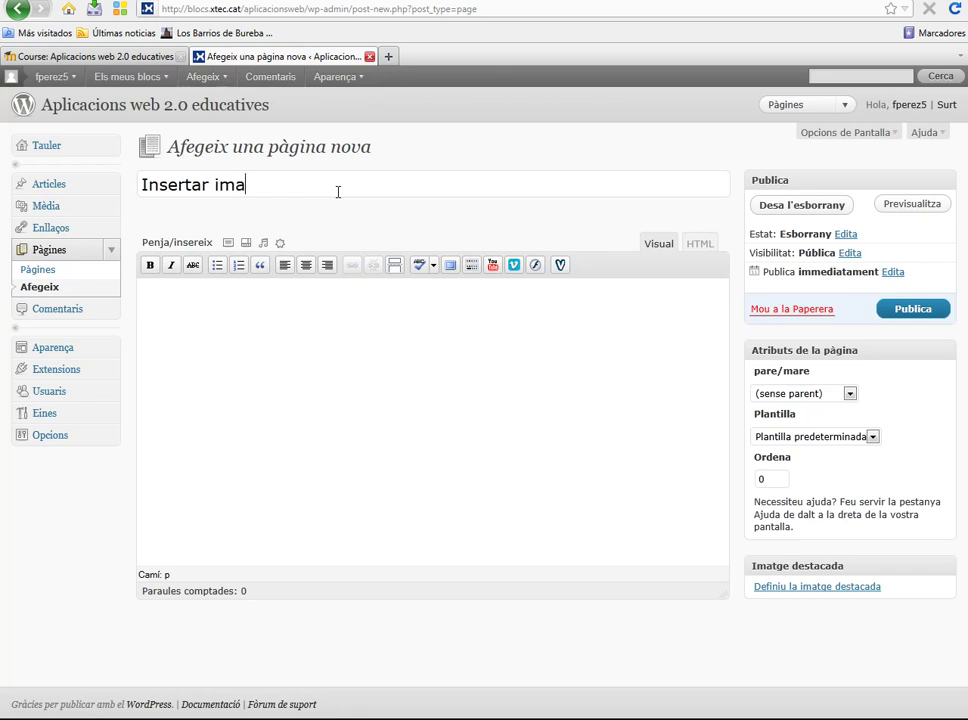
pyautogui.write('tges en el ')
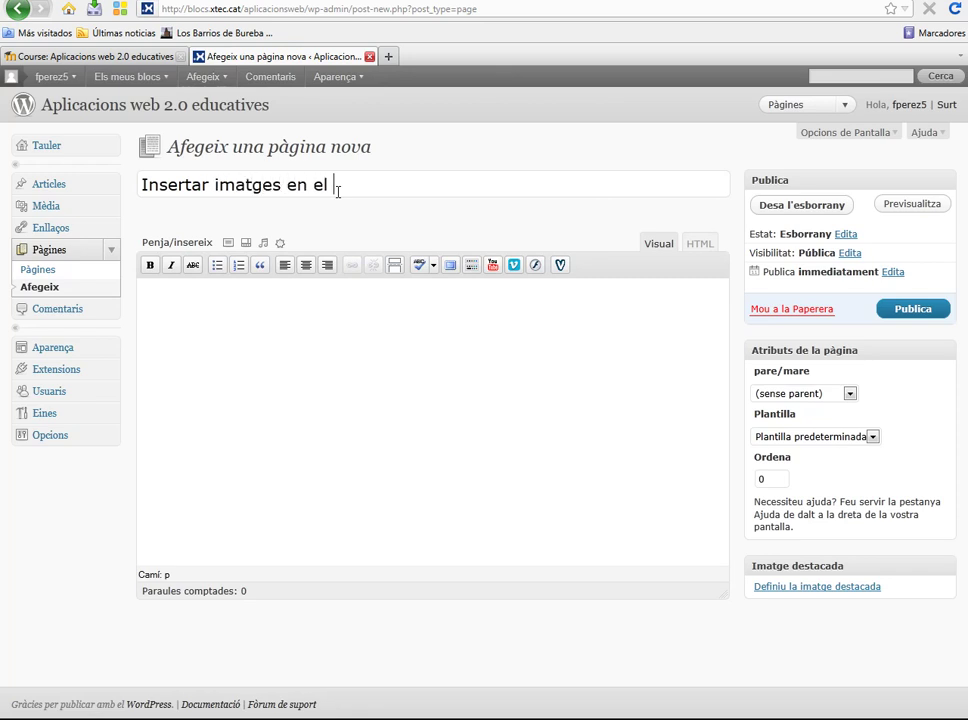
pyautogui.write('bloc XTEC')
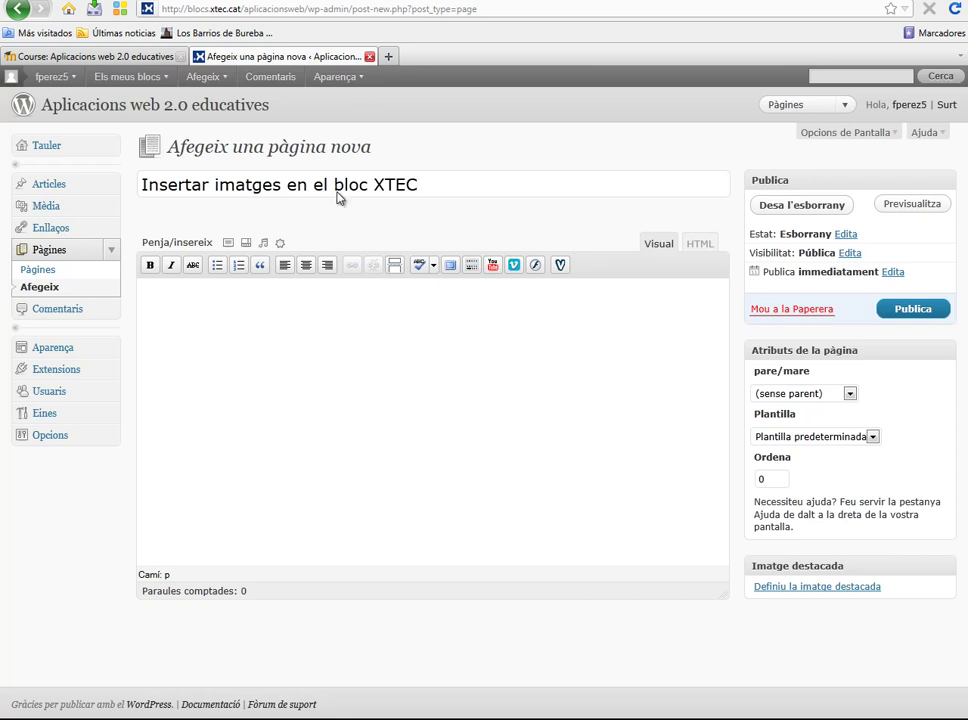
# Step: Write "Per inserir imatges només cal clicar l'icona corresponent." as the new page's body text
pyautogui.click(231, 324)
pyautogui.write('Per insert')
pyautogui.write('ar')
pyautogui.press('BackSpace')
pyautogui.press('BackSpace')
pyautogui.press('BackSpace')
pyautogui.press('BackSpace')
pyautogui.write('ir imatges')
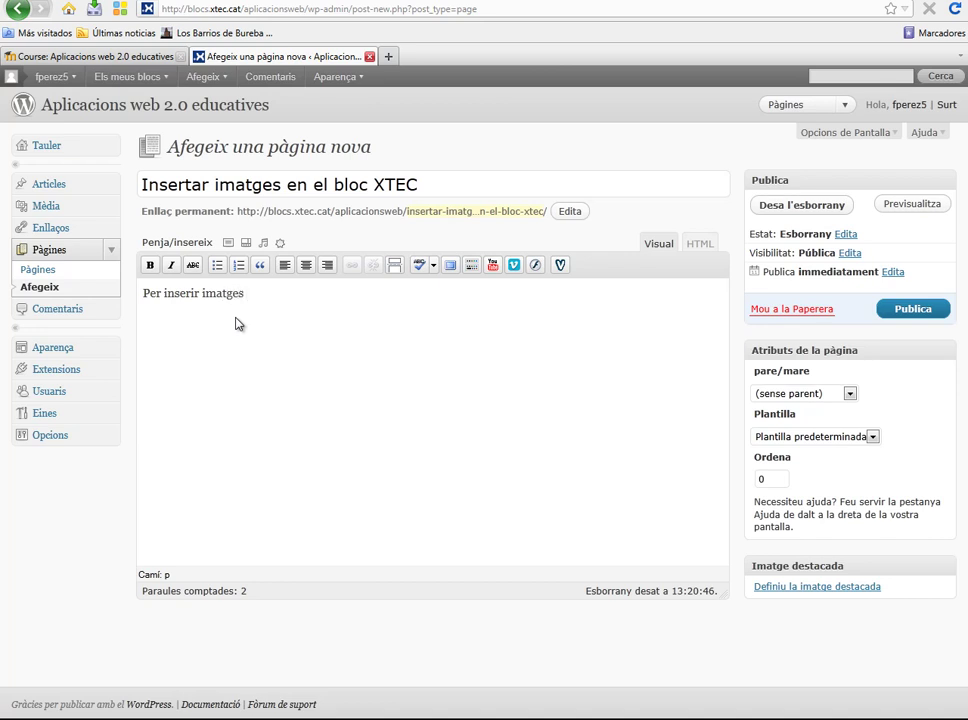
pyautogui.write(" només cal clicar l'icona corresponent.")
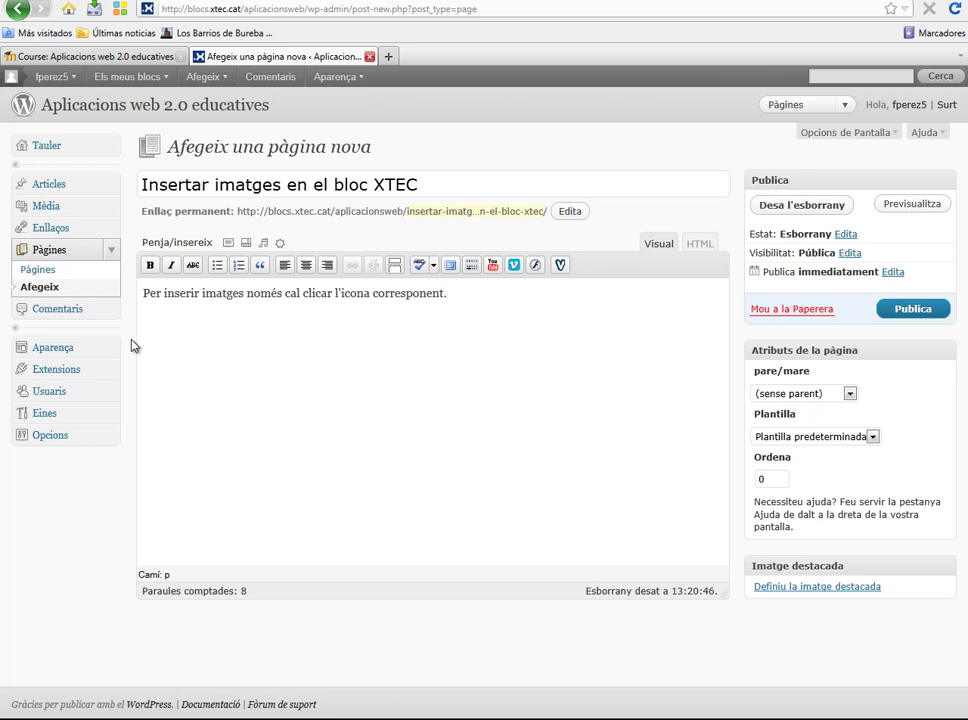
# Step: Upload the picture Moon from the computer's Imágenes library for insertion in the new page
pyautogui.click(229, 244)
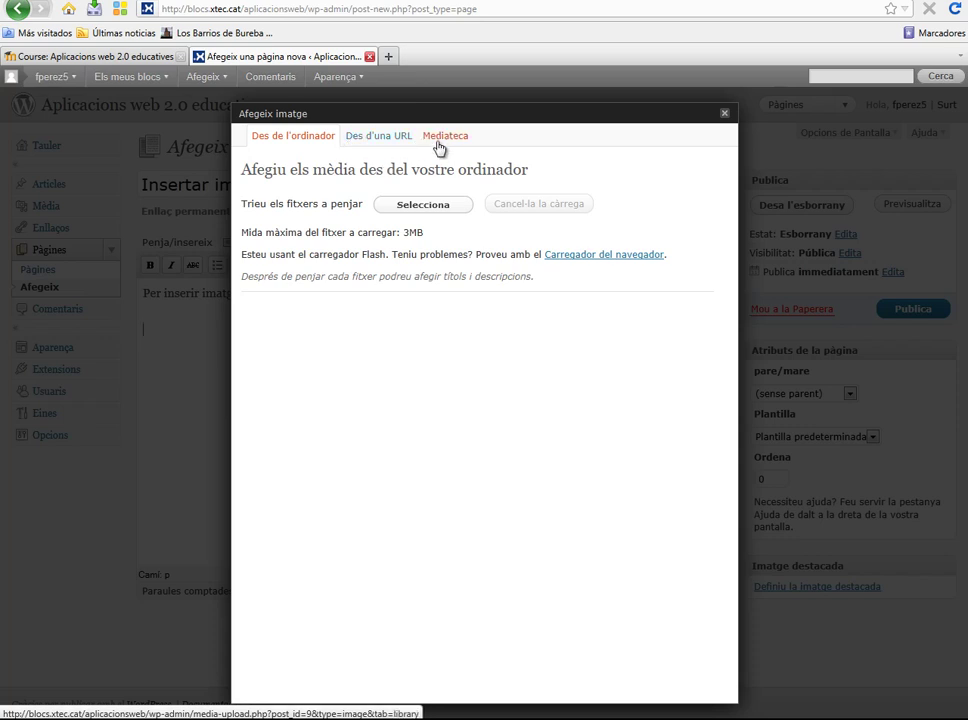
pyautogui.click(421, 205)
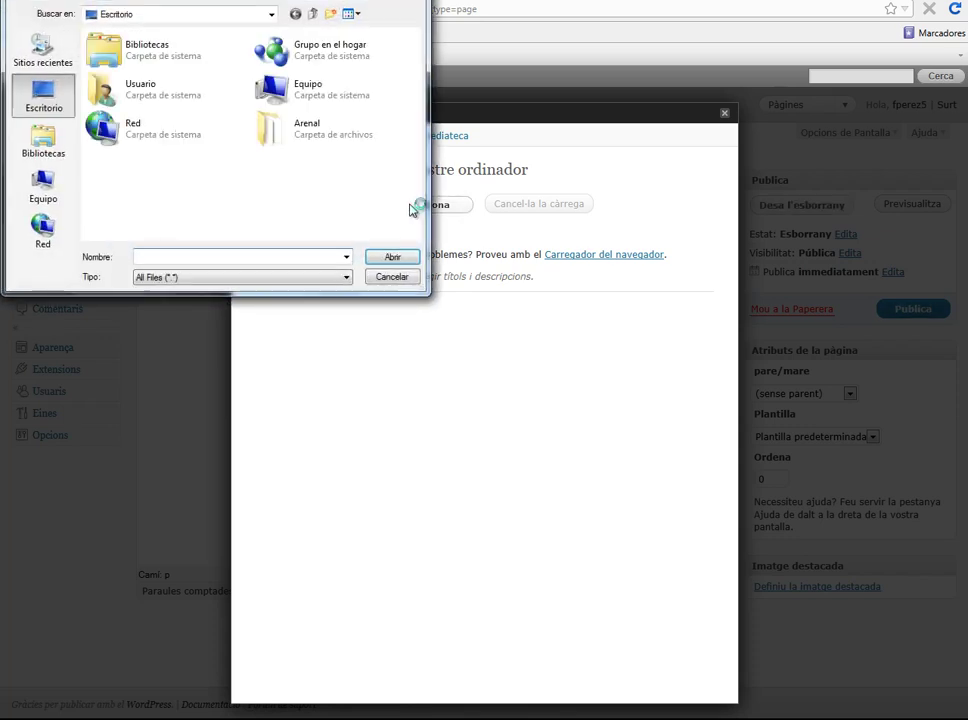
pyautogui.doubleClick(137, 55)
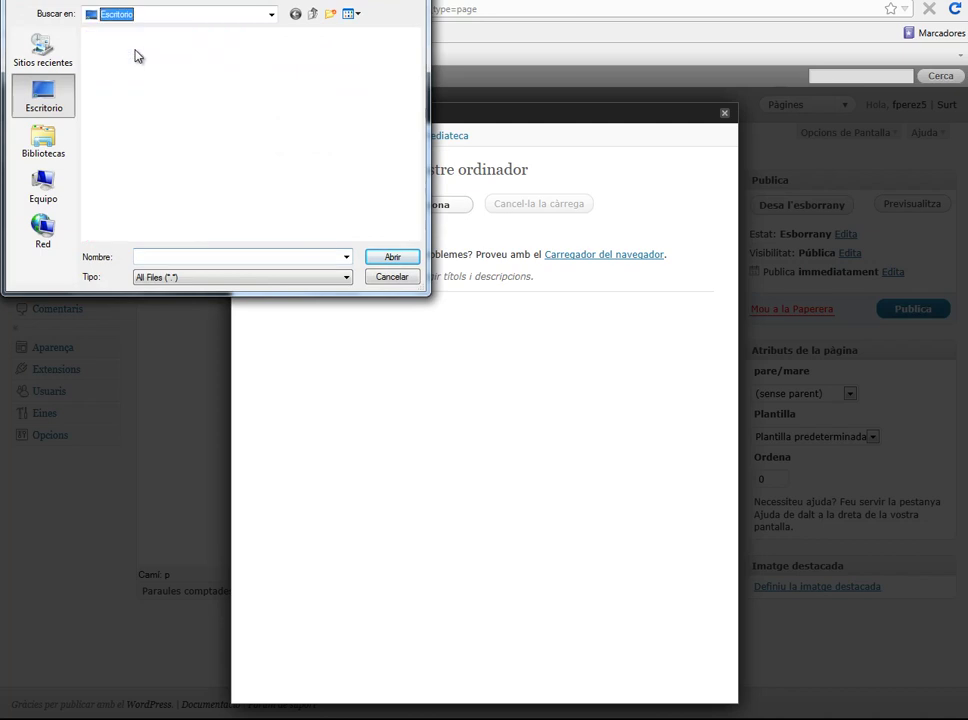
pyautogui.doubleClick(281, 58)
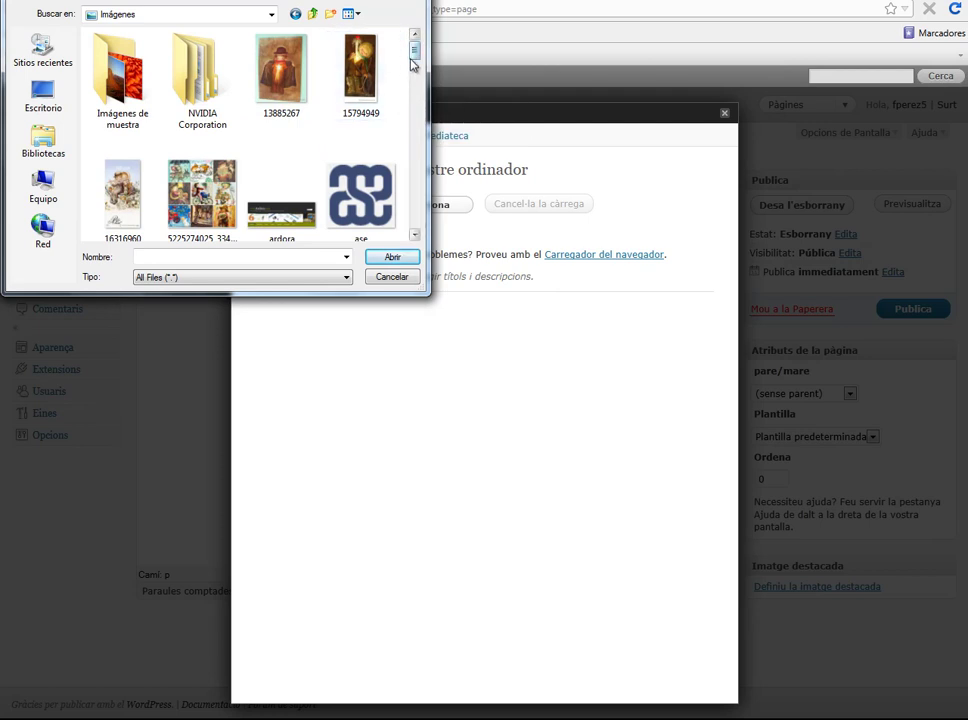
pyautogui.moveTo(416, 50); pyautogui.dragTo(435, 145)
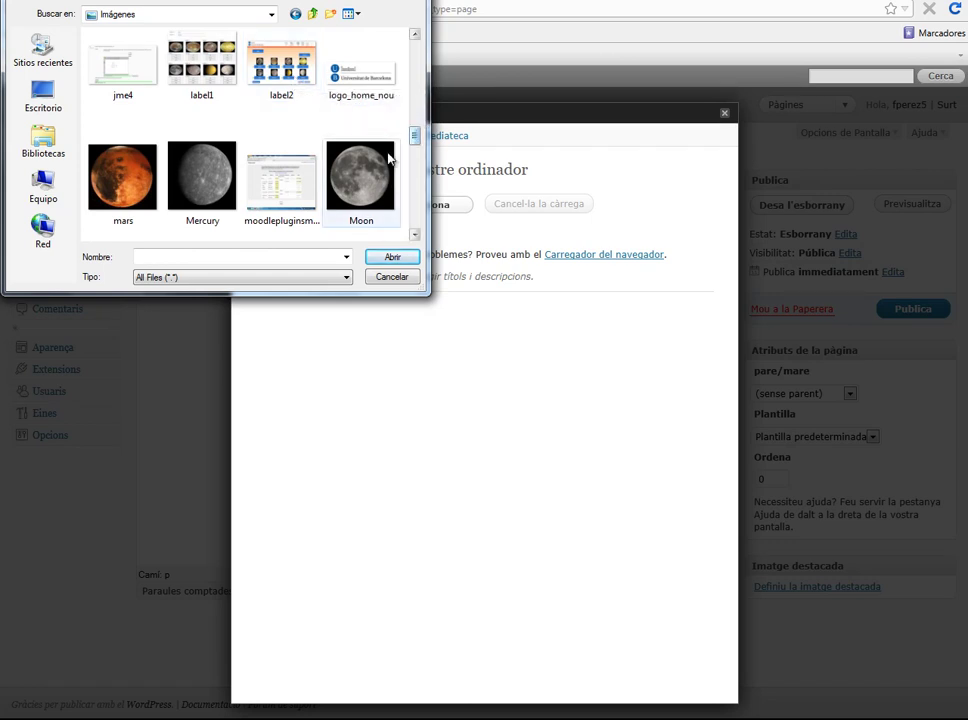
pyautogui.click(385, 172)
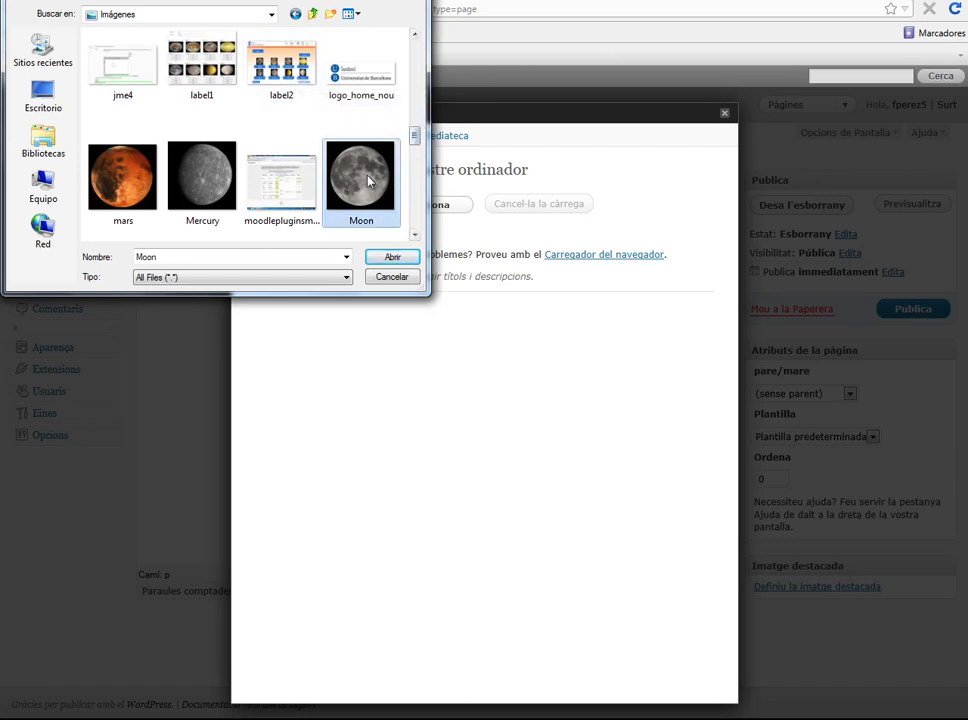
pyautogui.click(385, 262)
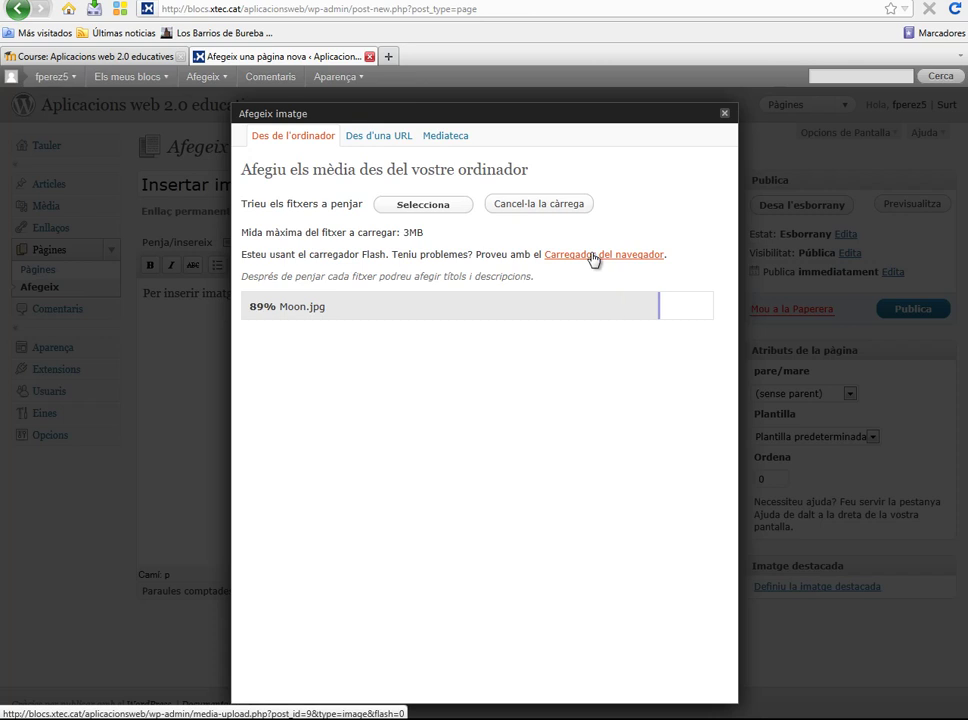
# Step: Accept the proxy login request with the prefilled credentials and return to the new page's image upload
pyautogui.hotkey('ctrl', 'pageup')
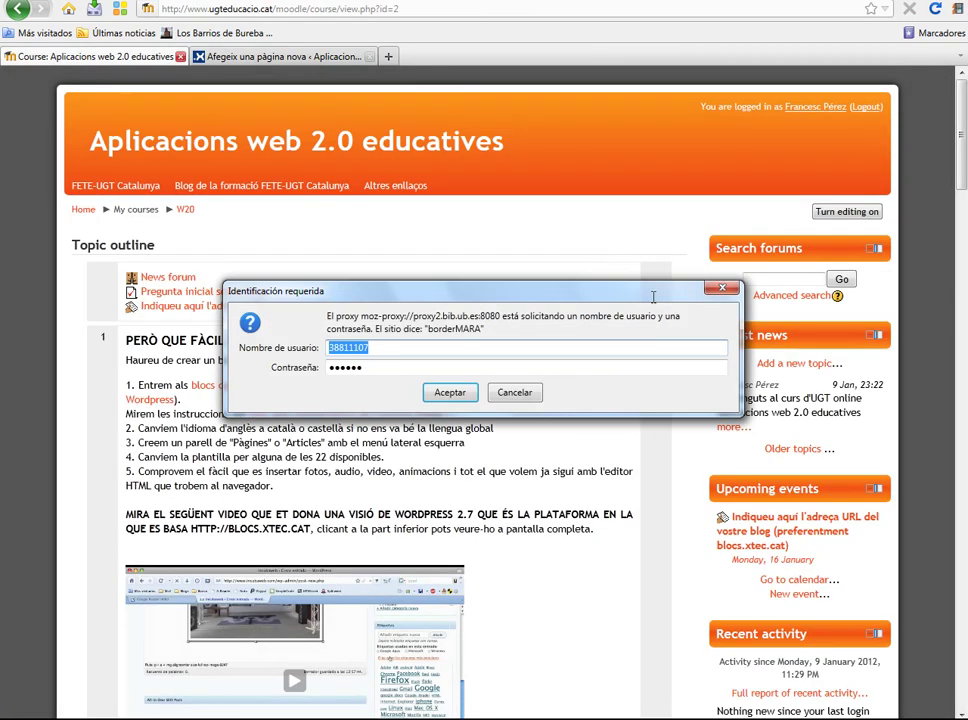
pyautogui.click(449, 392)
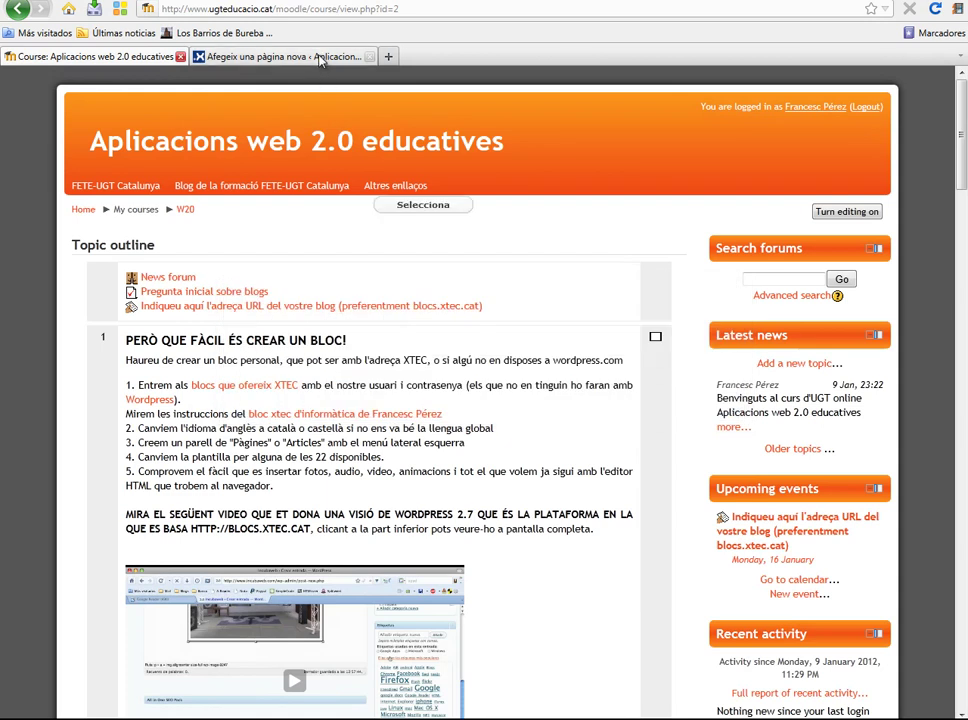
pyautogui.click(320, 60)
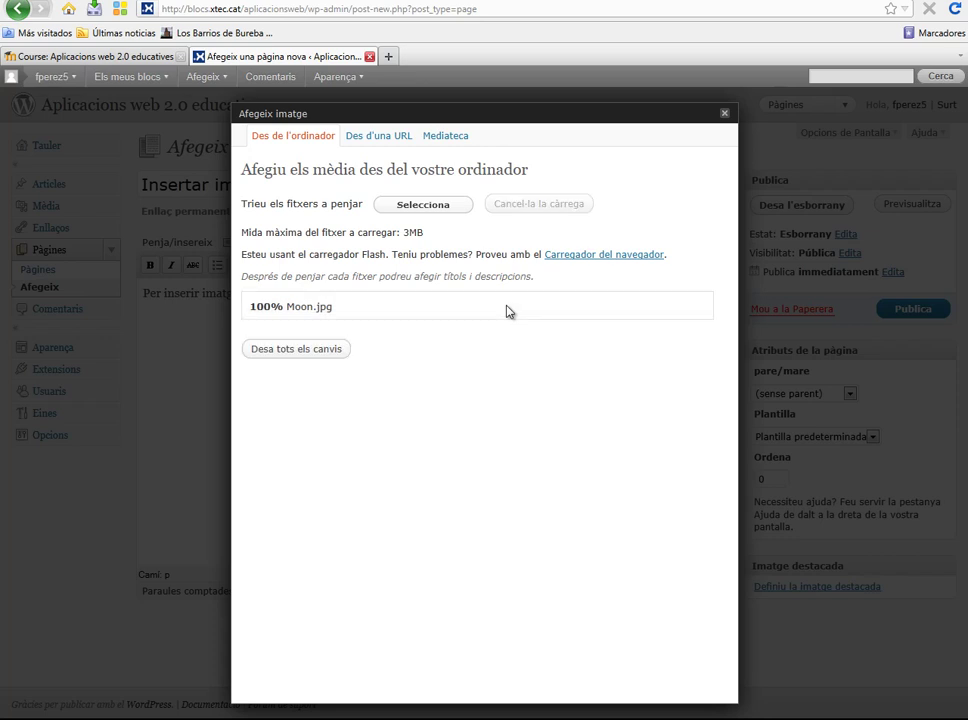
# Step: Insert the uploaded Moon image into the page at Mitjana size (297 × 300) with alignment Cap, and publish the page
pyautogui.click(280, 352)
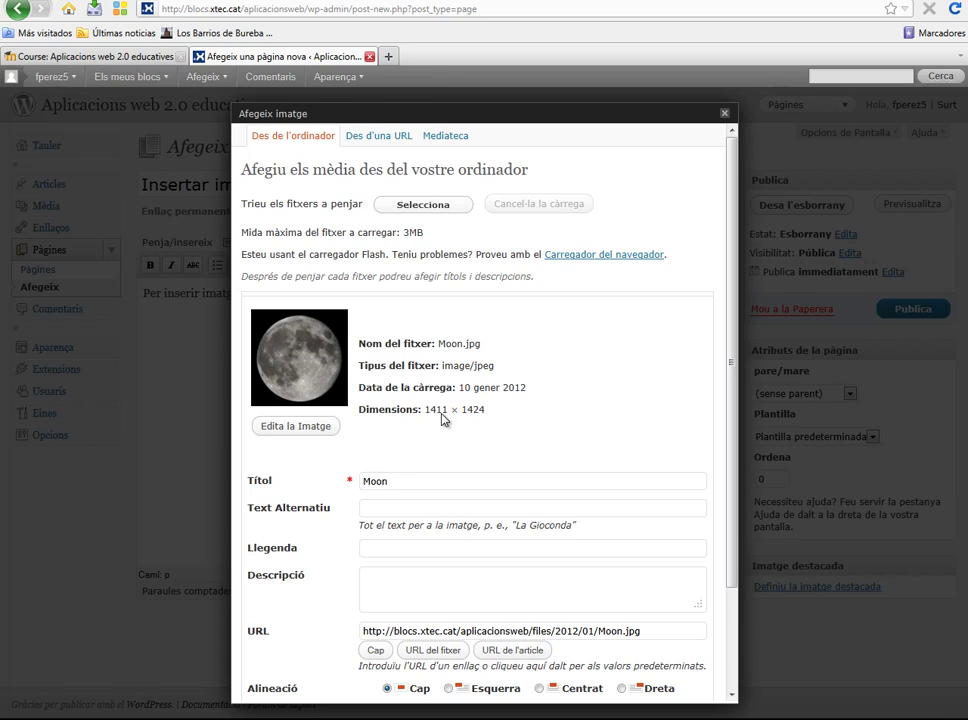
pyautogui.moveTo(735, 395); pyautogui.dragTo(739, 514)
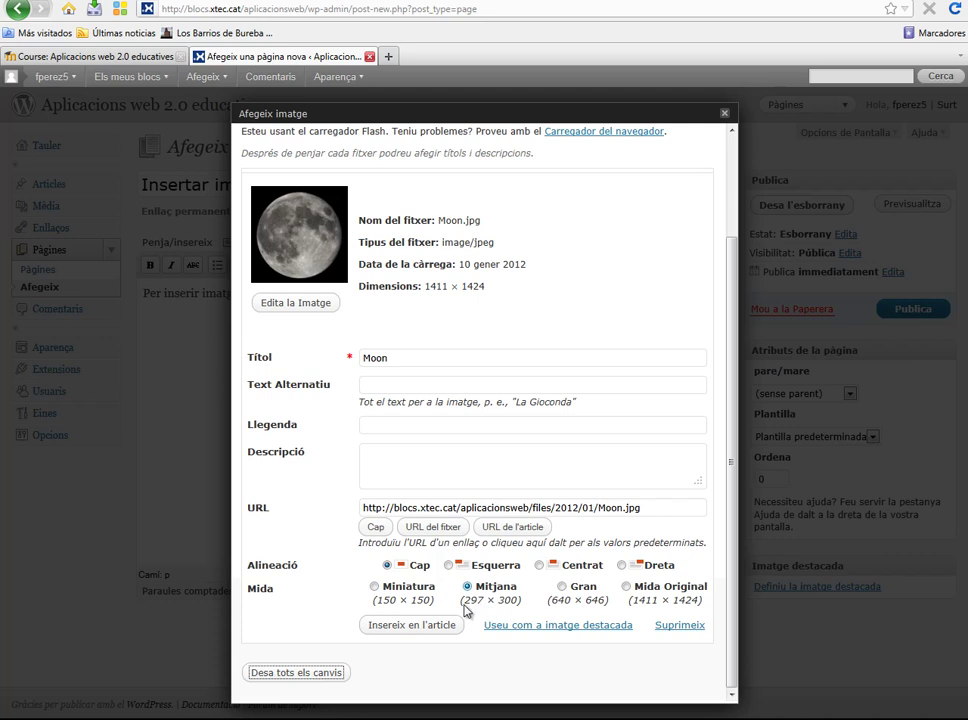
pyautogui.click(419, 626)
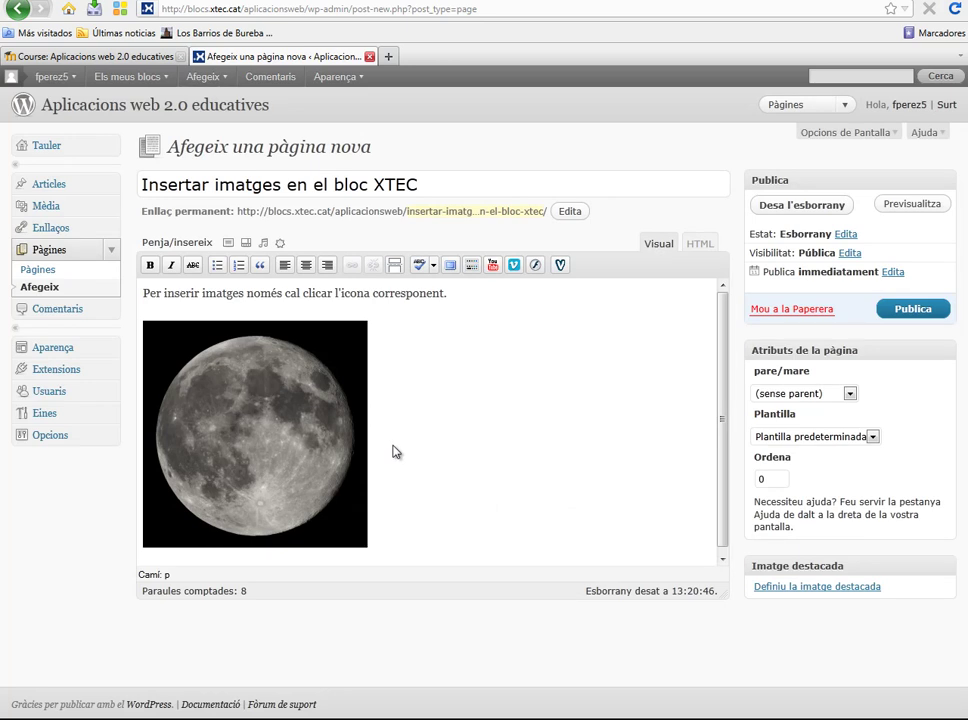
pyautogui.click(913, 309)
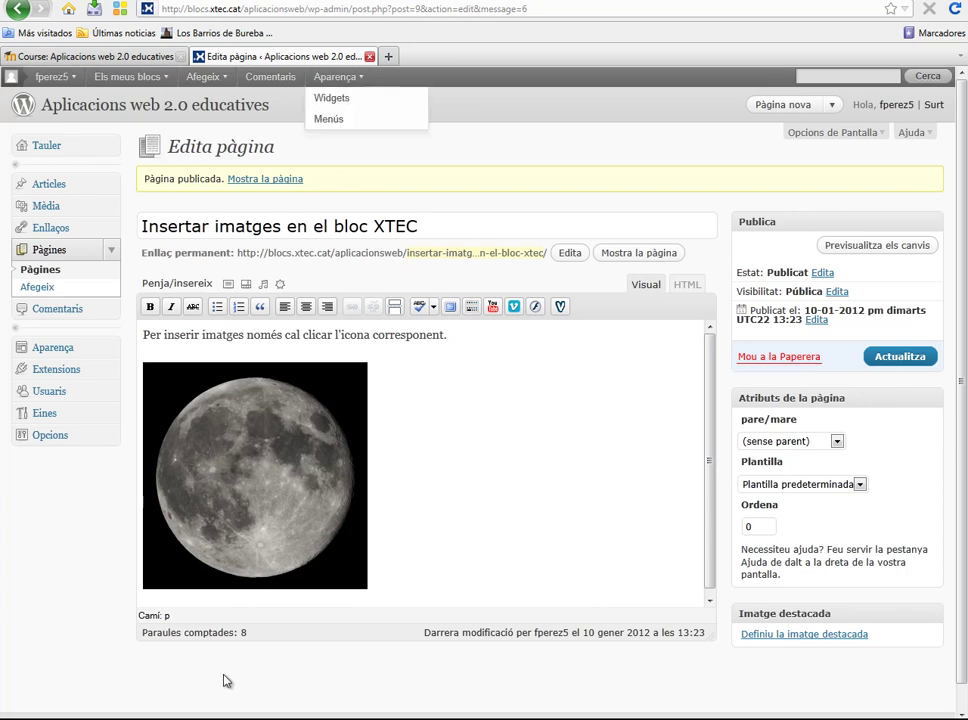
# Step: Switch to Internet Explorer and try to open the blog at blocs.xtec.cat/aplicacionsweb
pyautogui.press('super')
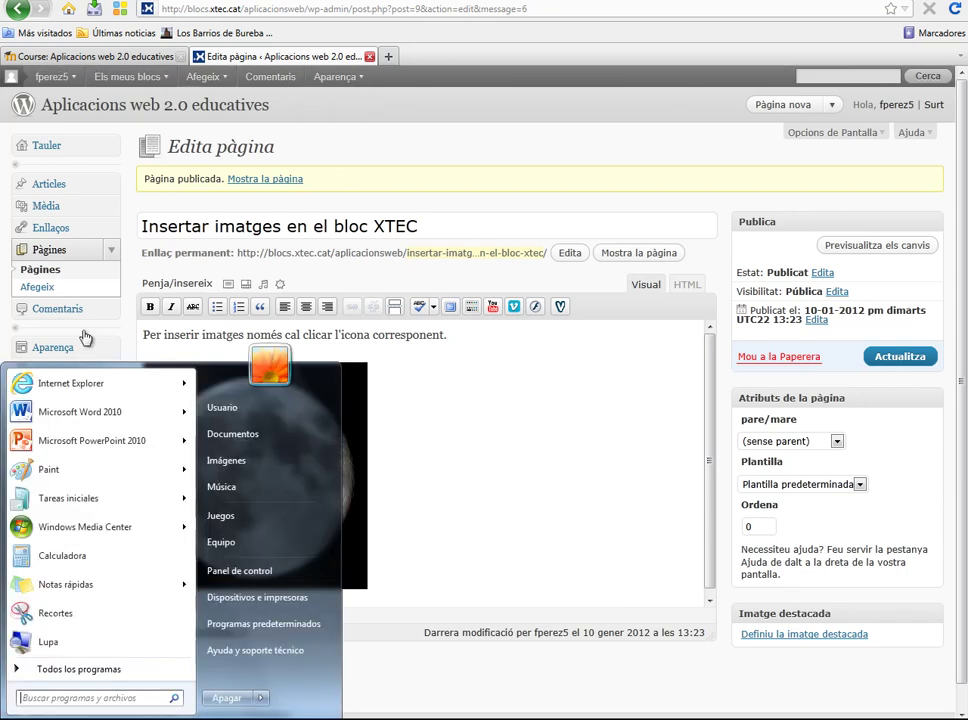
pyautogui.press('super')
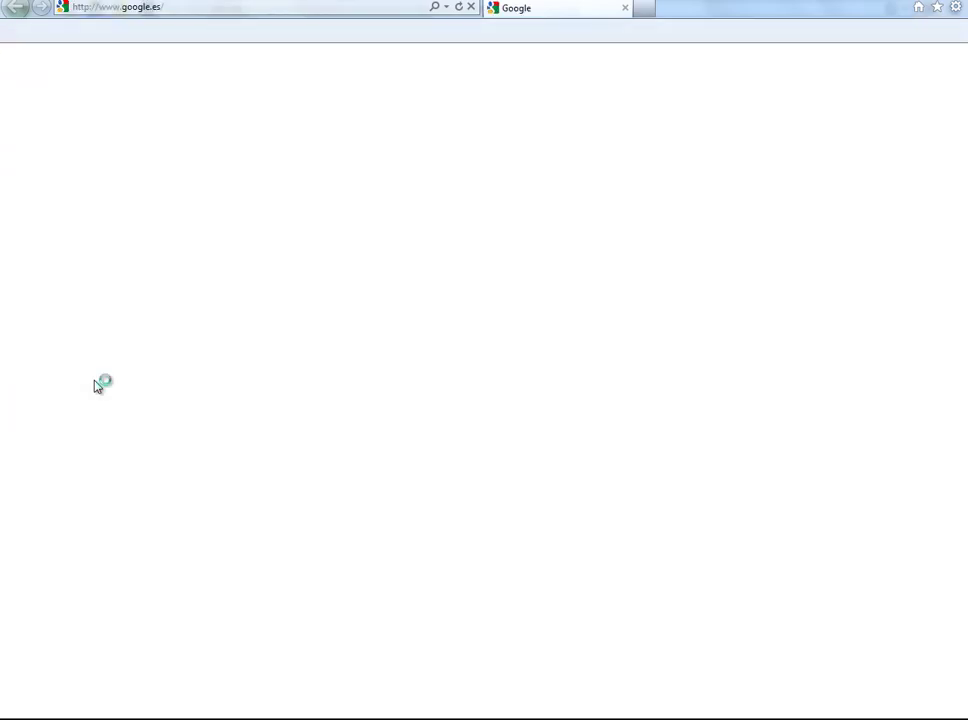
pyautogui.click(181, 9)
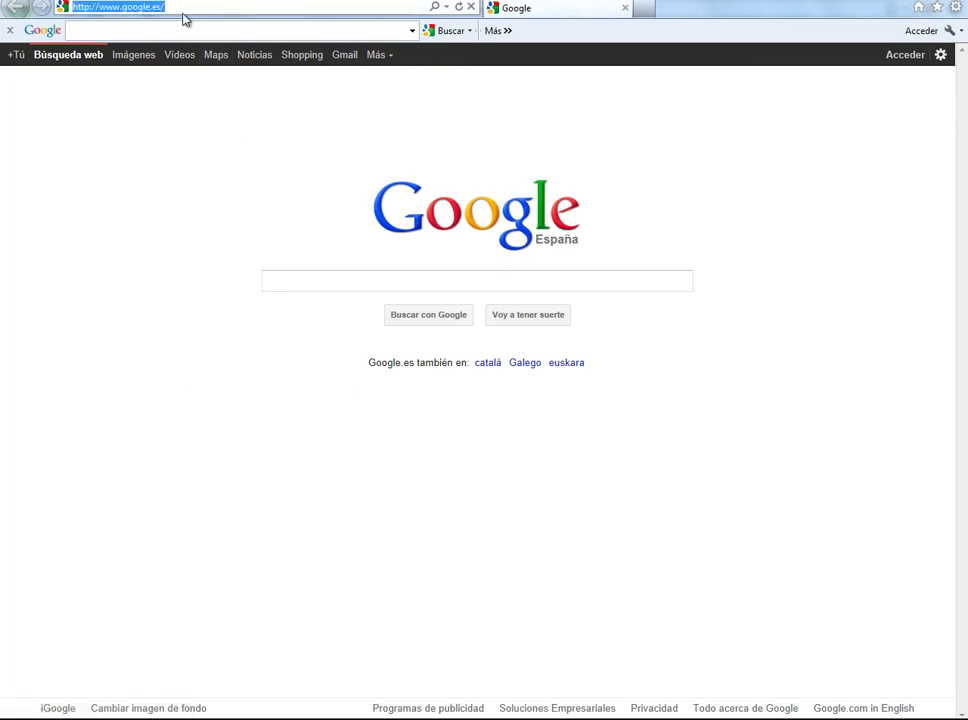
pyautogui.write('bloc')
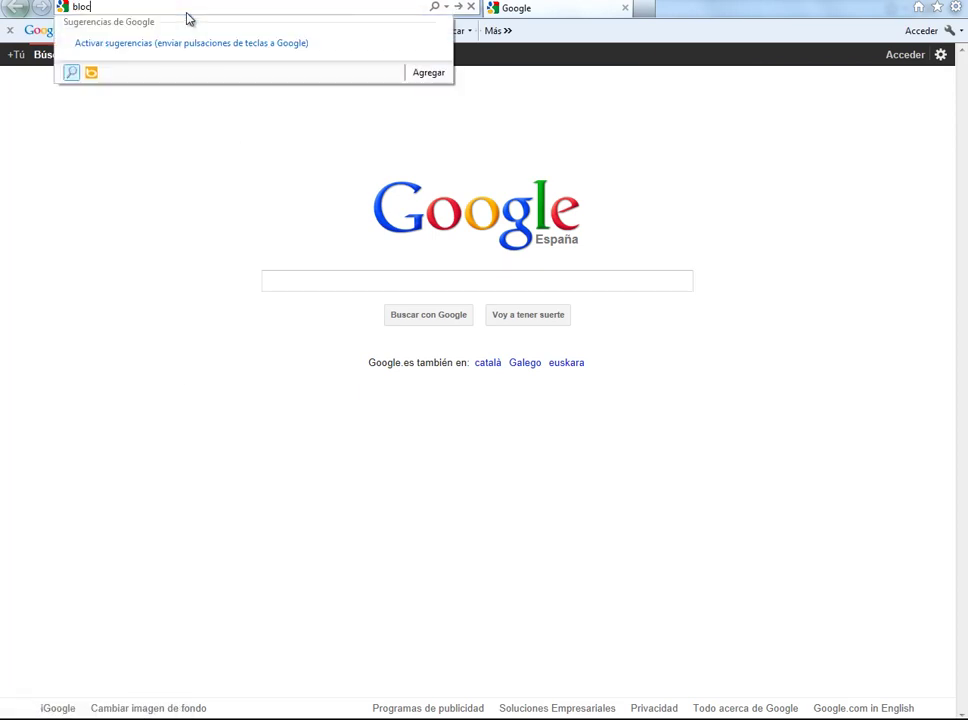
pyautogui.write('s.xtec.cat')
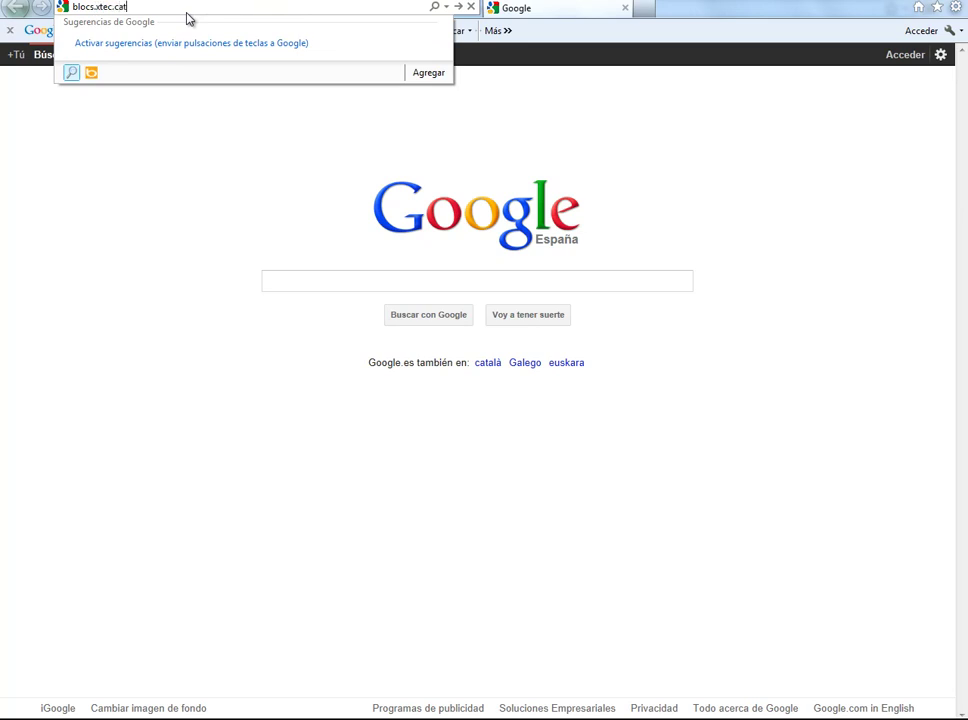
pyautogui.write('/aplicacionsweb')
pyautogui.click(427, 73)
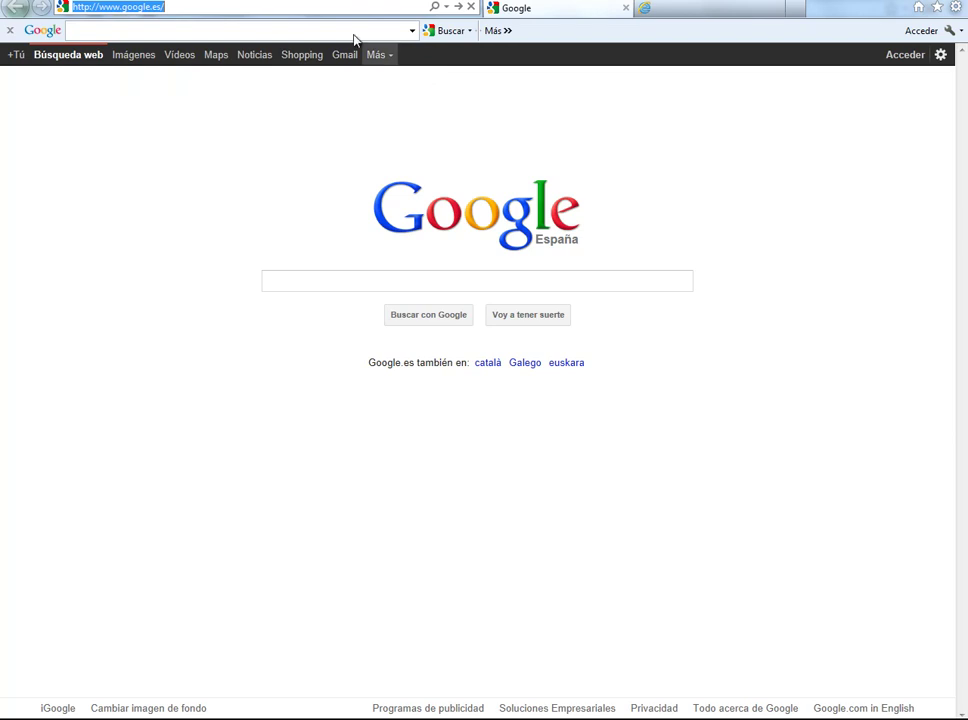